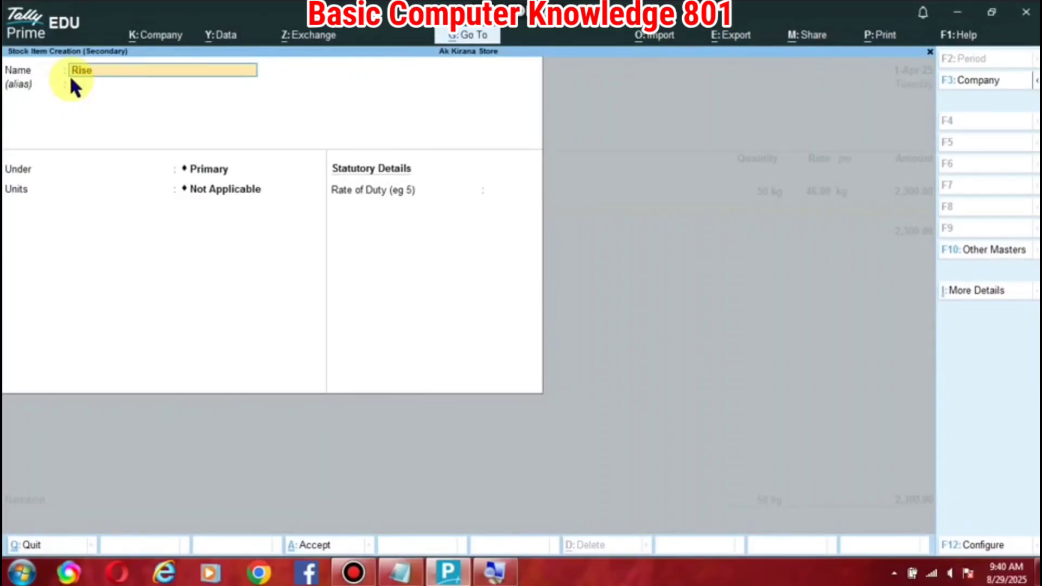
Step: Create the stock item Rise under Primary with kg as its unit, leaving the rate of duty blank
key(Return)
key(Return)
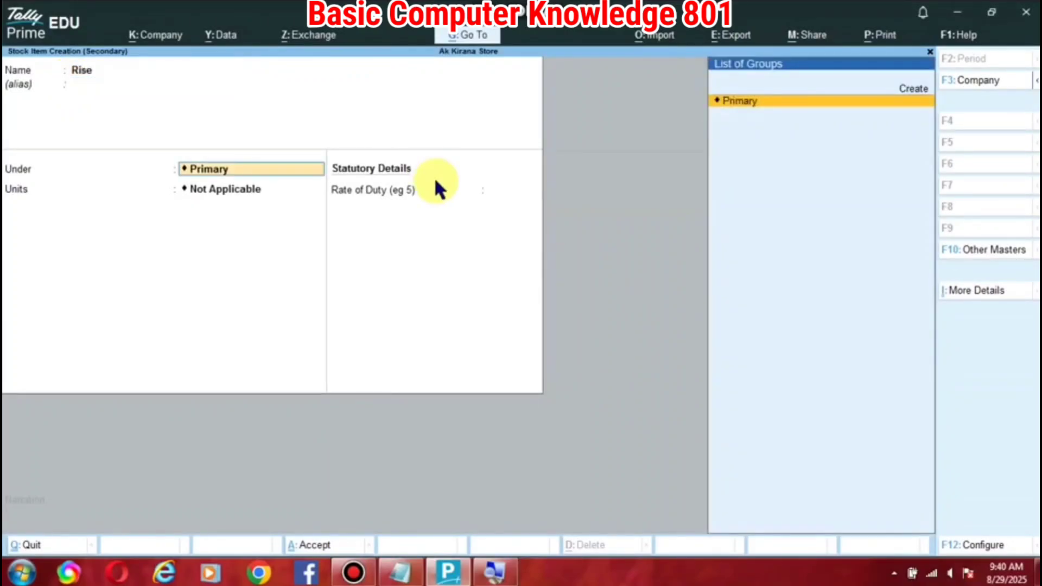
key(Return)
key(Down)
key(Return)
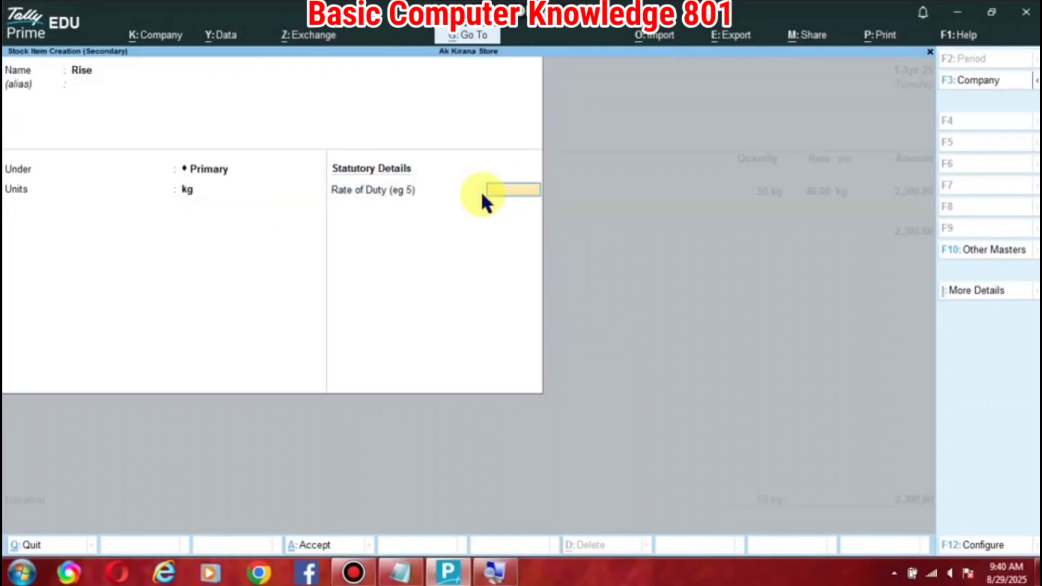
key(Return)
key(Return)
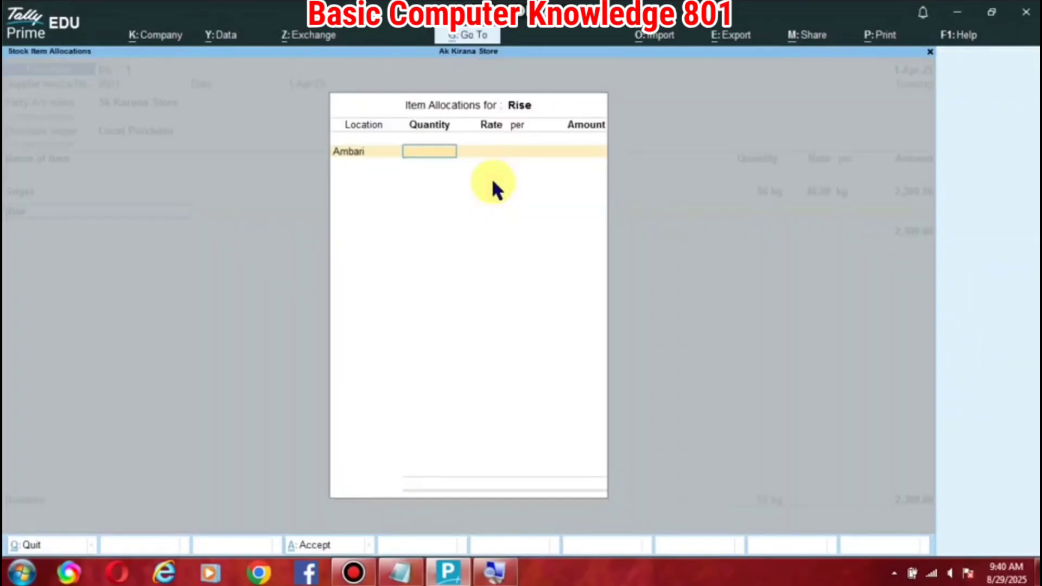
Step: Allocate 30 kg of Rise to the Ambari location at a rate of 50.00 per kg on the purchase voucher
key(BackSpace)
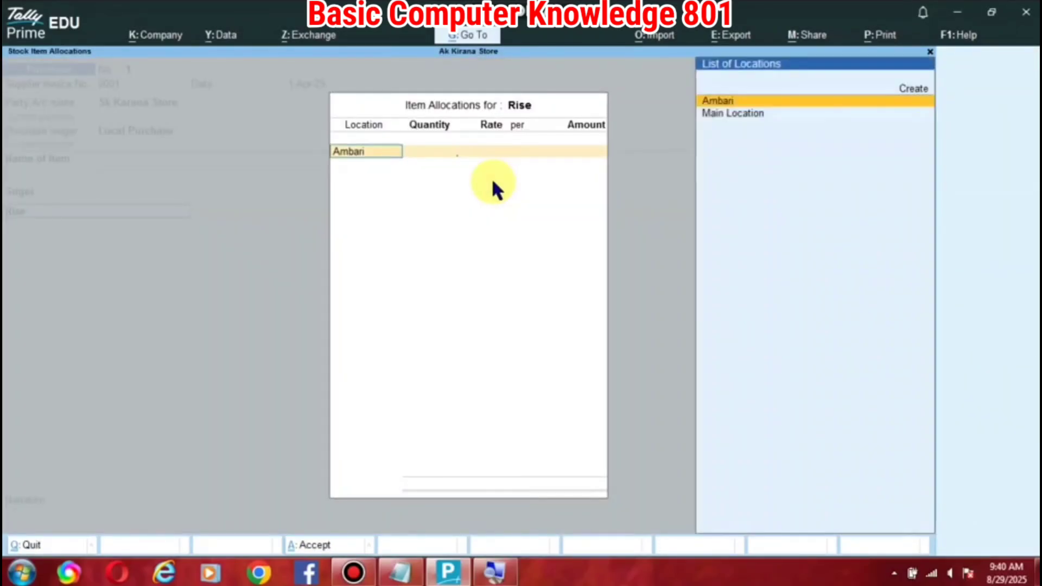
key(Return)
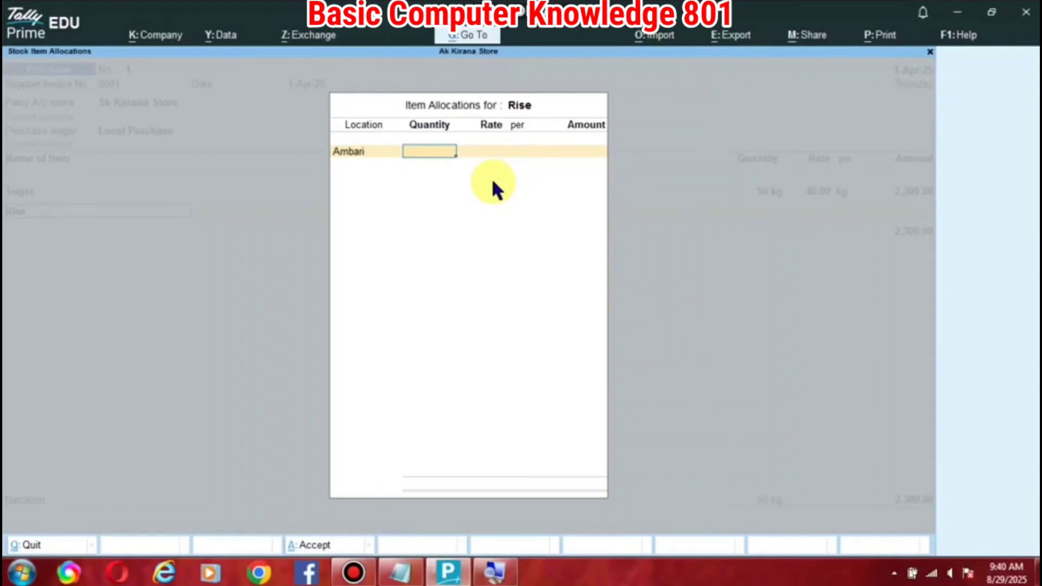
text(30)
key(Return)
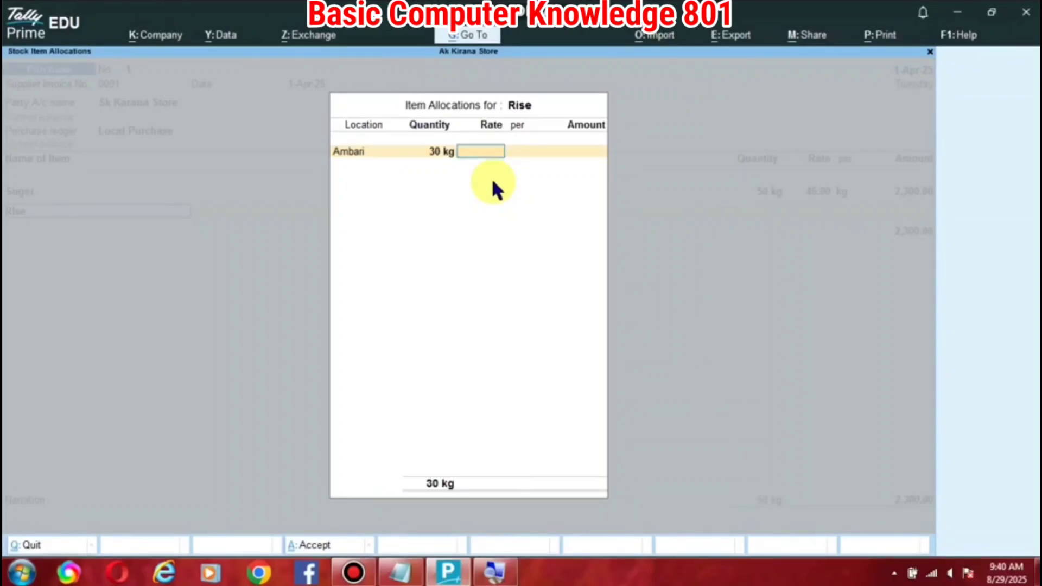
key(Return)
key(Return)
key(Return)
key(Return)
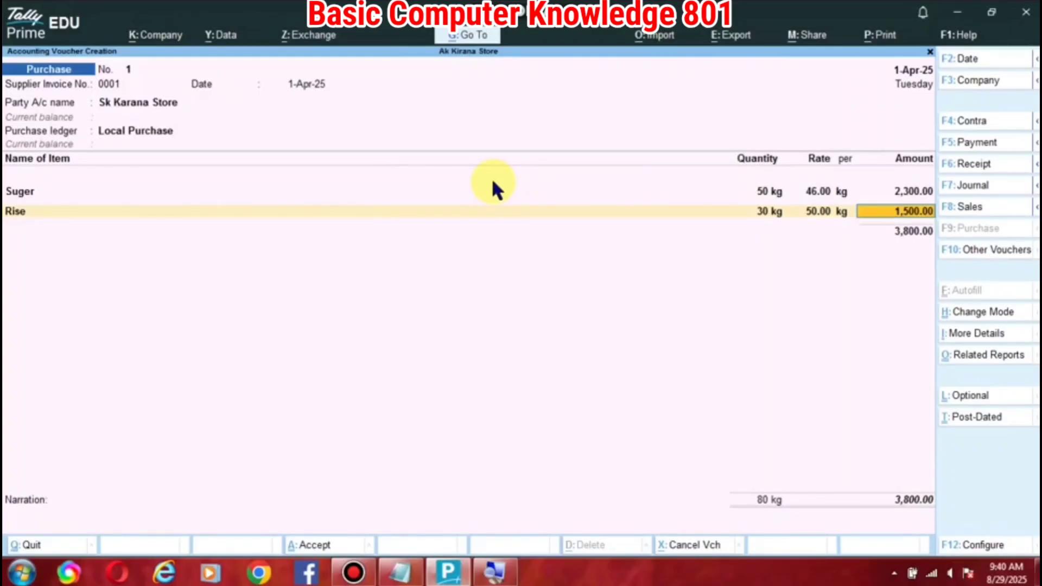
key(Return)
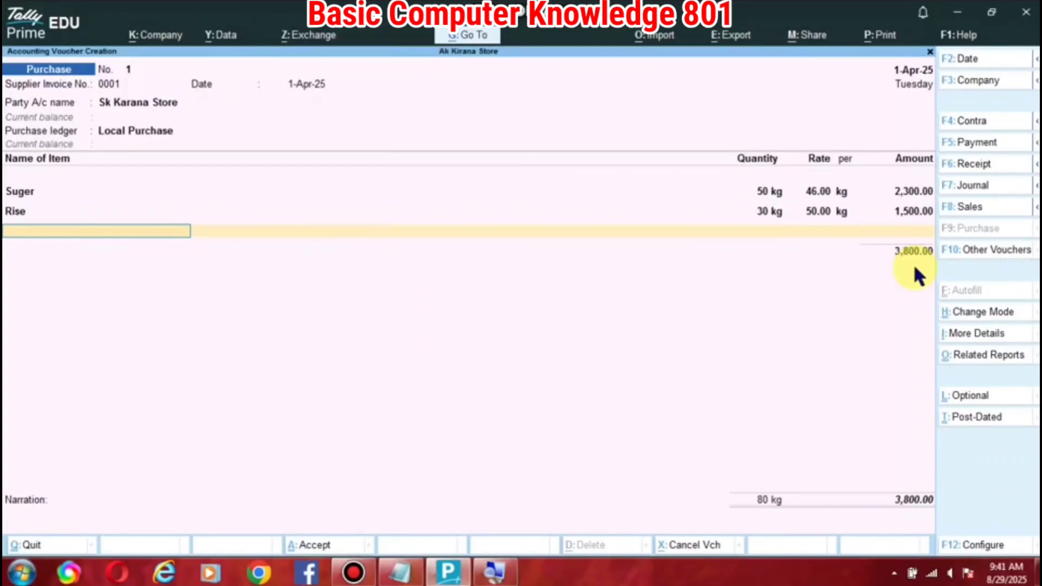
Step: Save the purchase voucher for Sk Karana Store and return to the Gateway of Tally
key(ctrl)
key(ctrl+a)
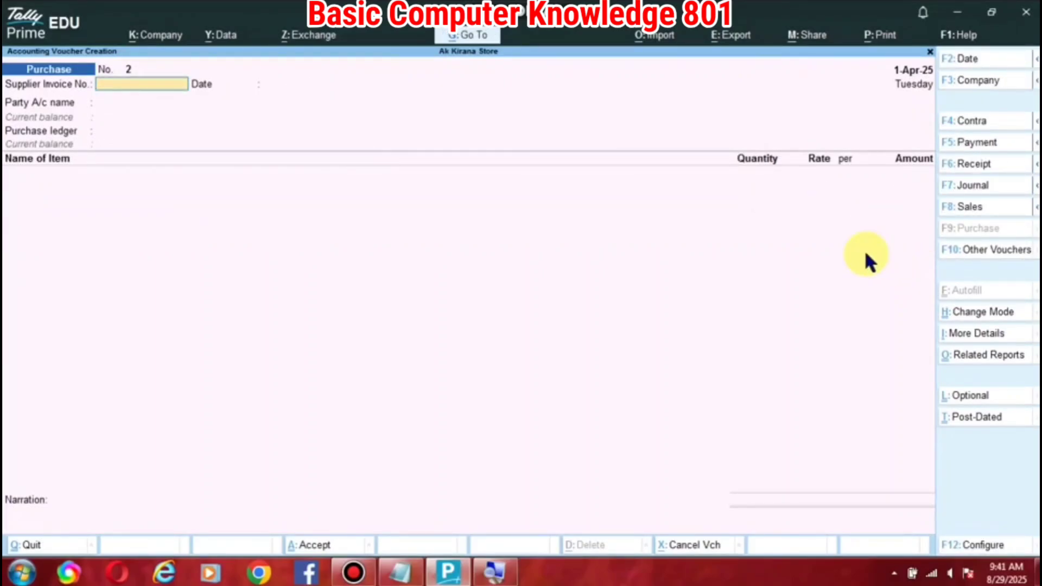
key(Escape)
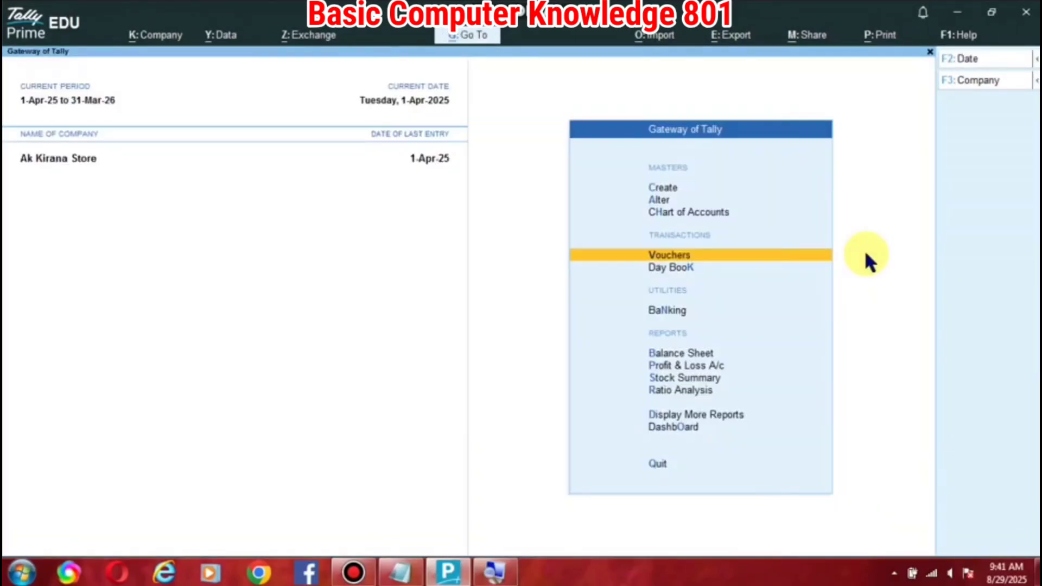
key(Escape)
key(Escape)
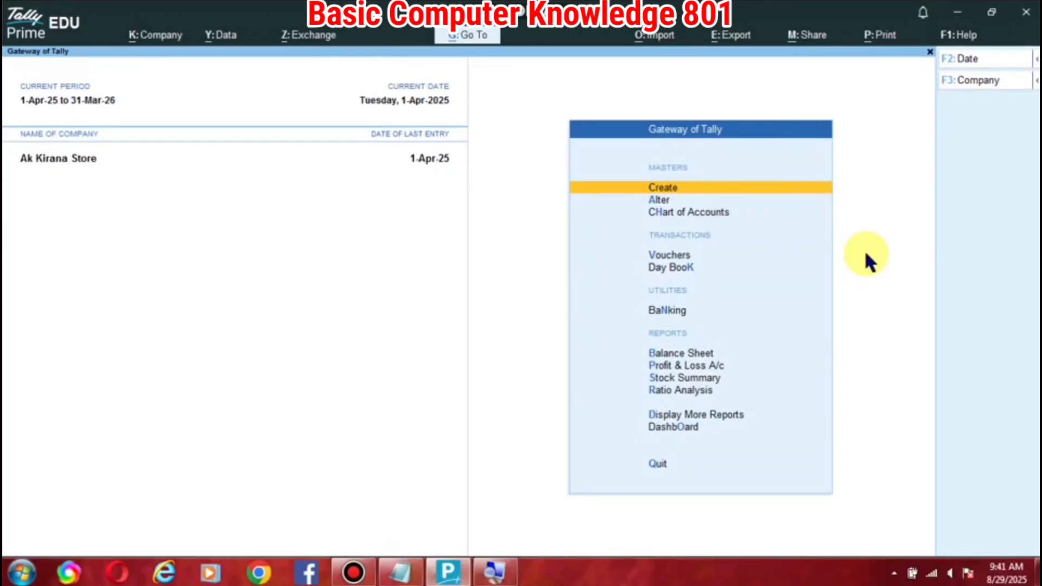
Step: Open the Inventory Books among the additional reports
key(Down)
key(Down)
key(Down)
key(Down)
key(Down)
key(Down)
key(Down)
key(Down)
key(Down)
key(Down)
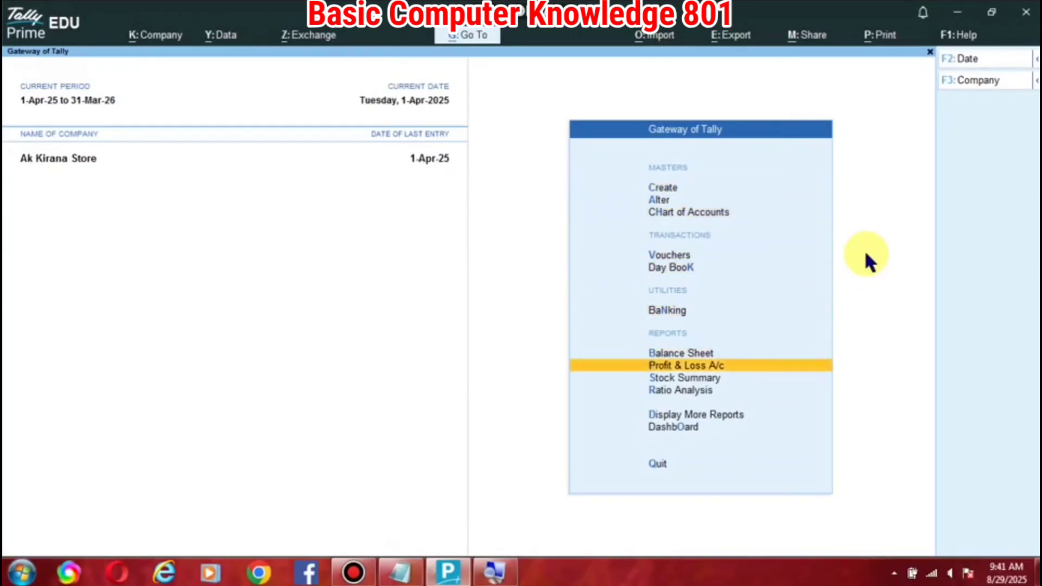
key(Return)
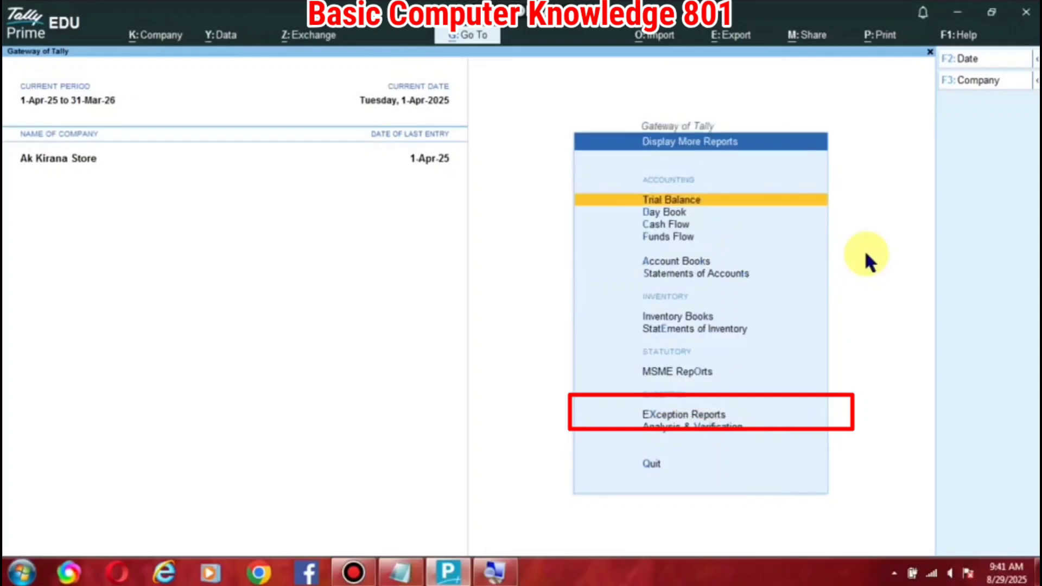
key(Down)
key(Down)
key(Down)
key(Down)
key(Down)
key(Down)
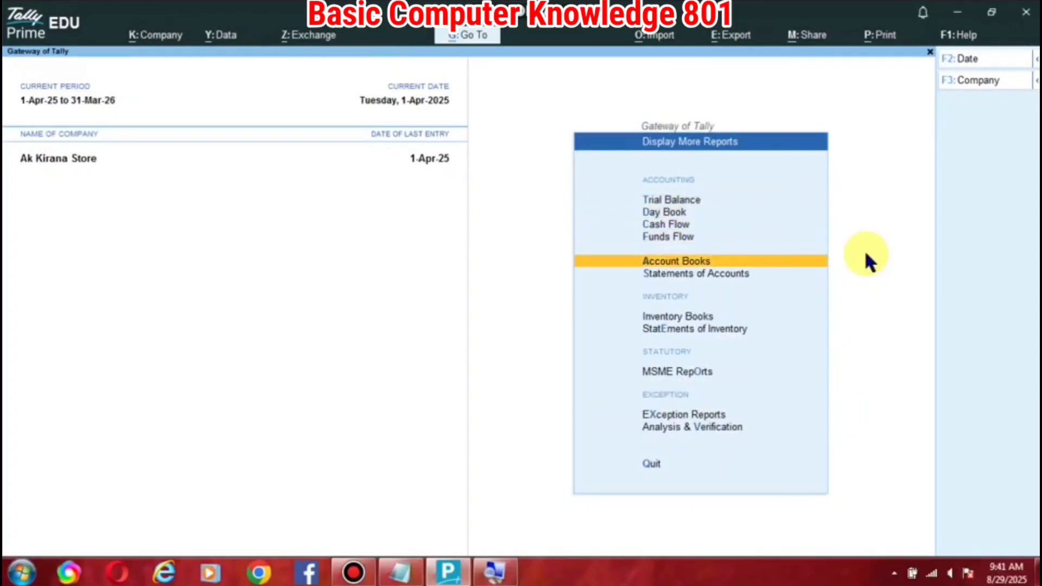
key(Return)
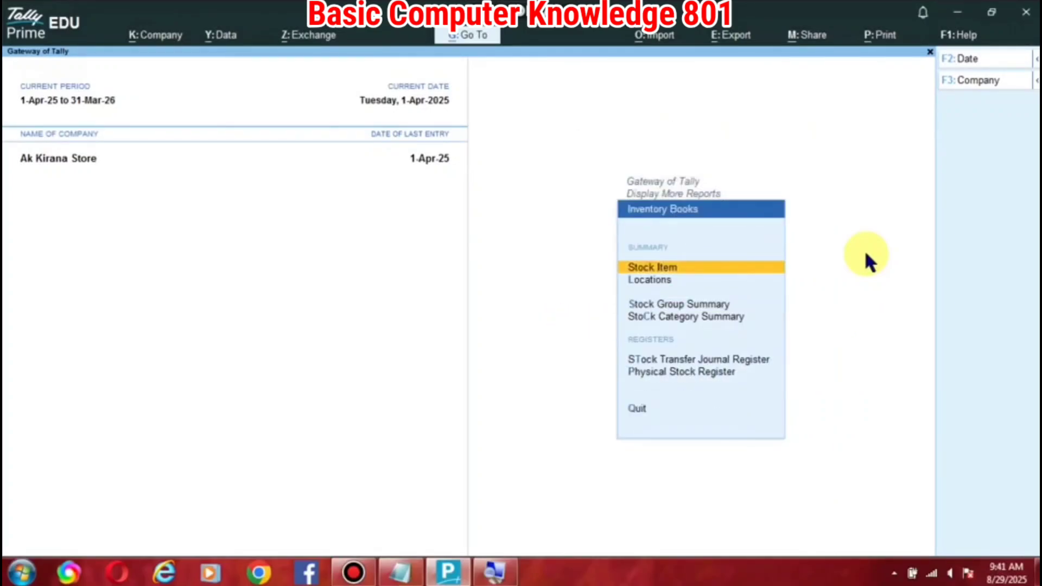
Step: Examine the stock items in the Ambari location summary, then go back to the Gateway of Tally without quitting
key(Down)
key(Return)
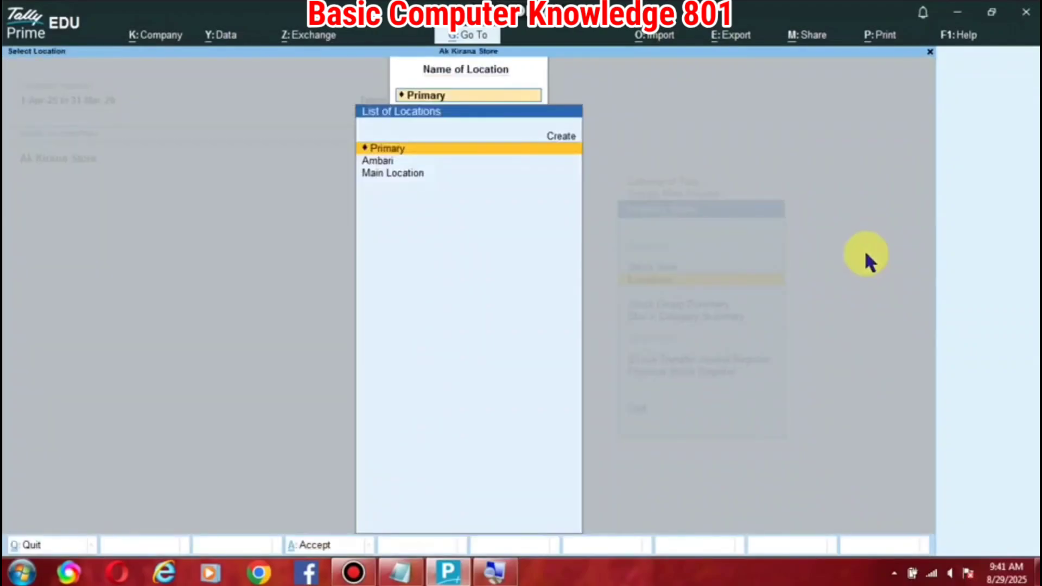
key(Down)
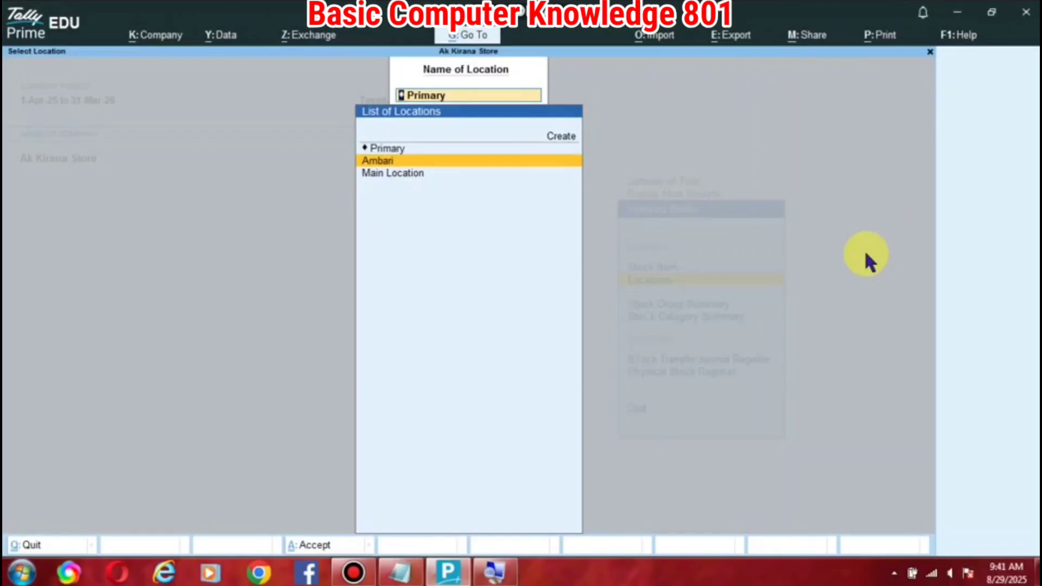
key(Return)
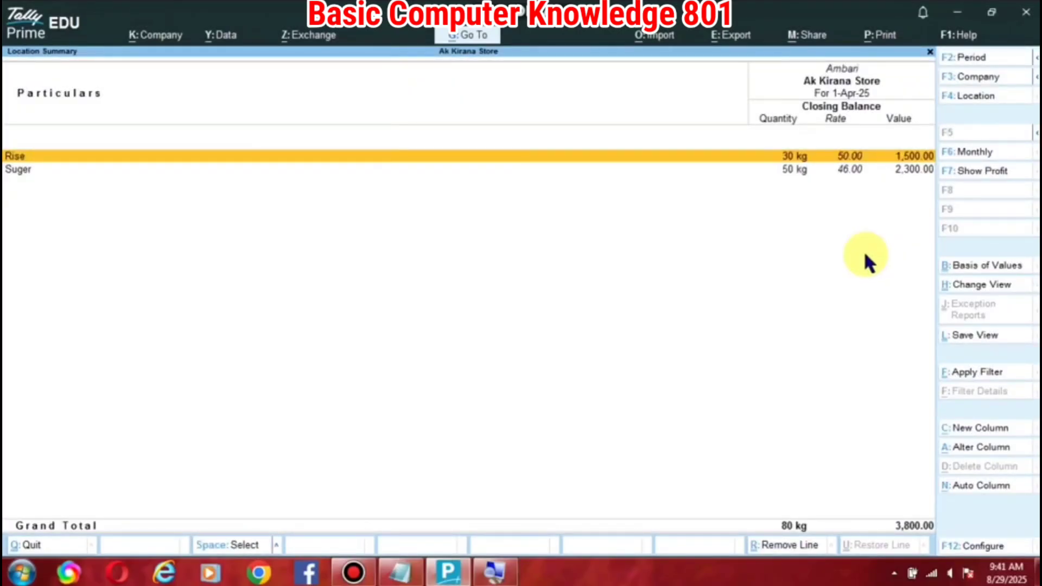
key(Down)
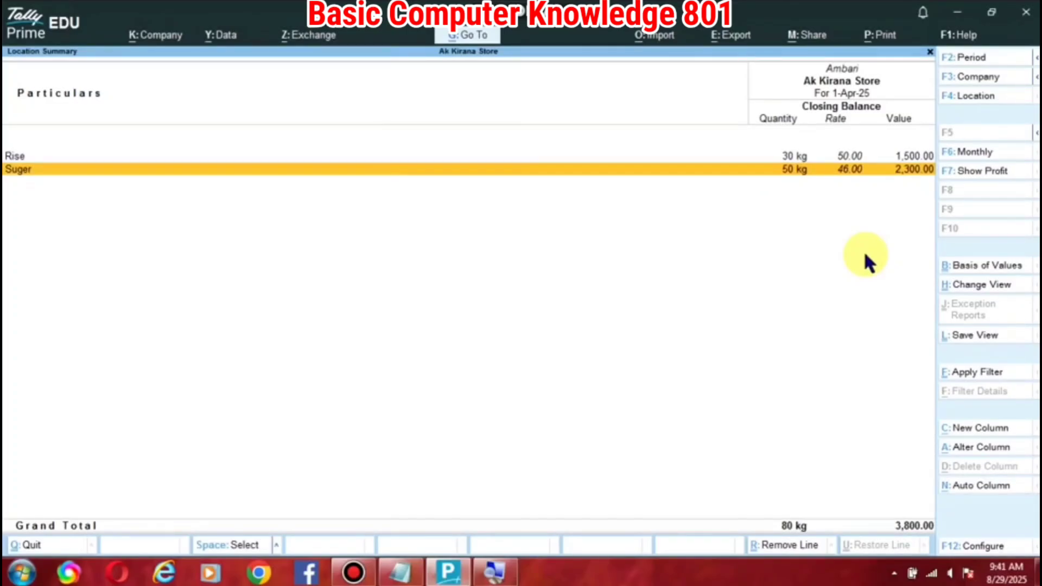
key(Escape)
key(Escape)
key(Escape)
key(Escape)
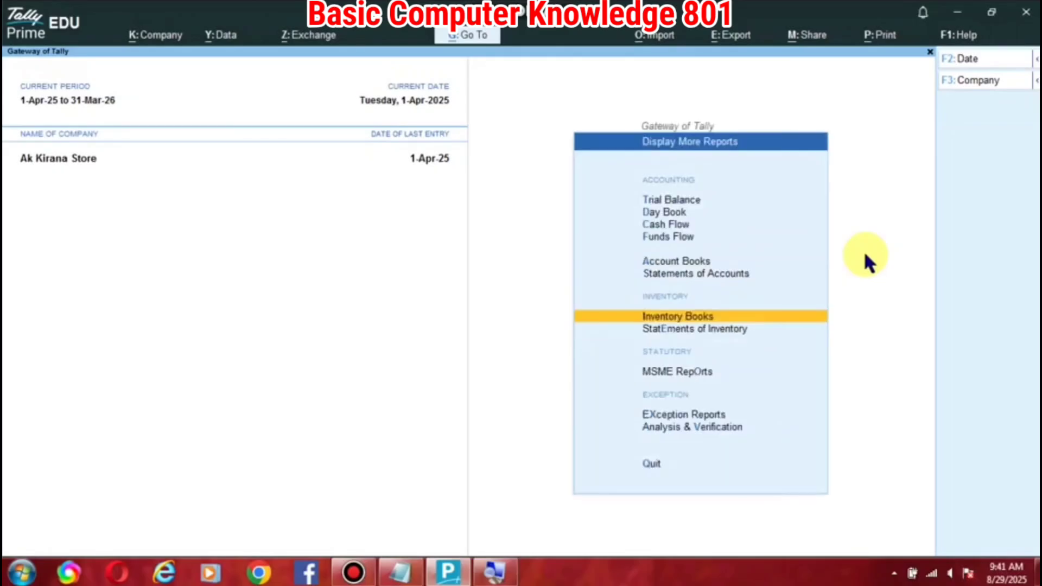
key(Escape)
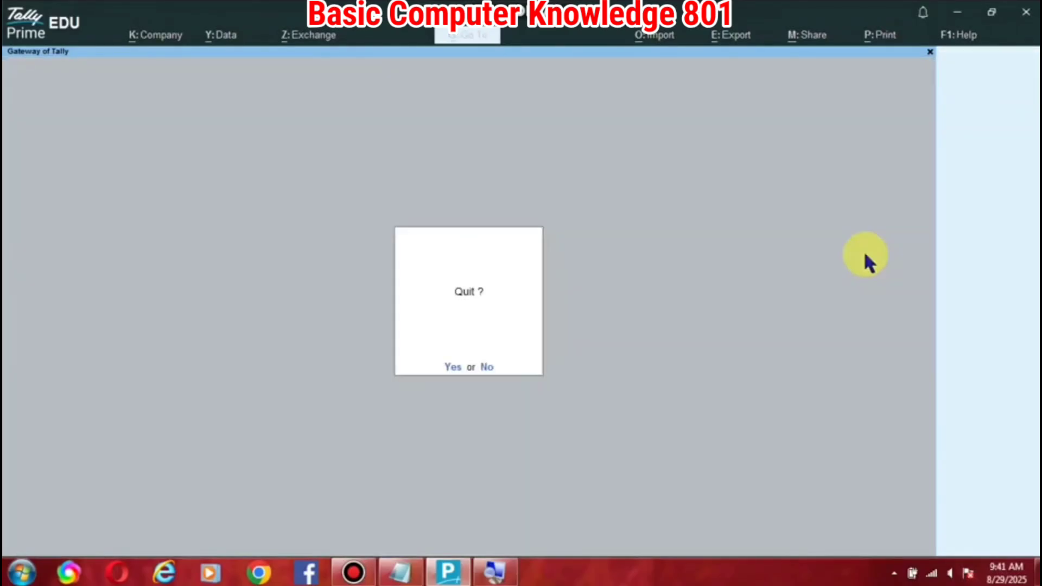
key(n)
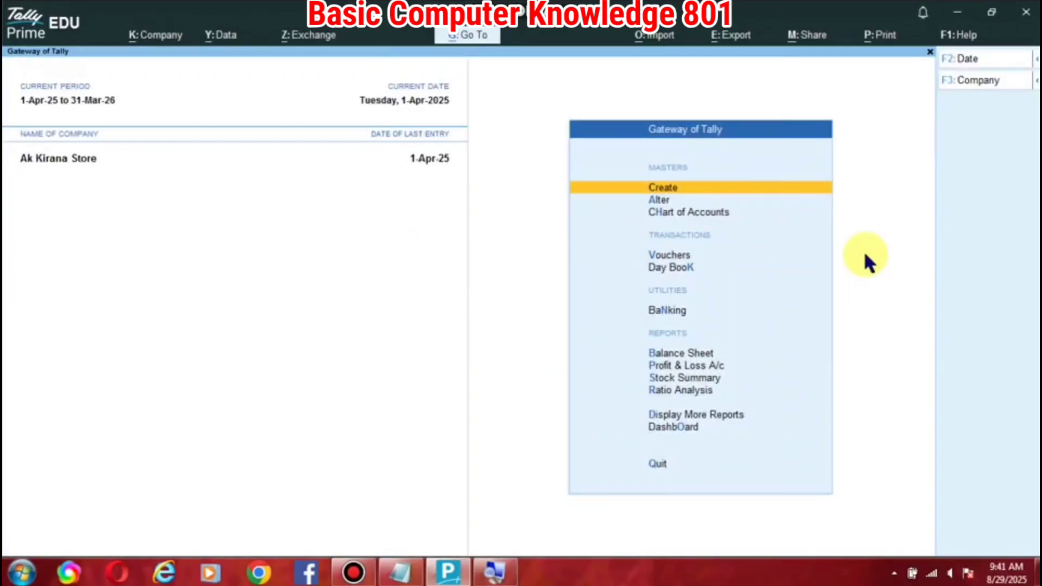
Step: Start a sales voucher and begin a new party ledger named Mk Kirana Store
key(v)
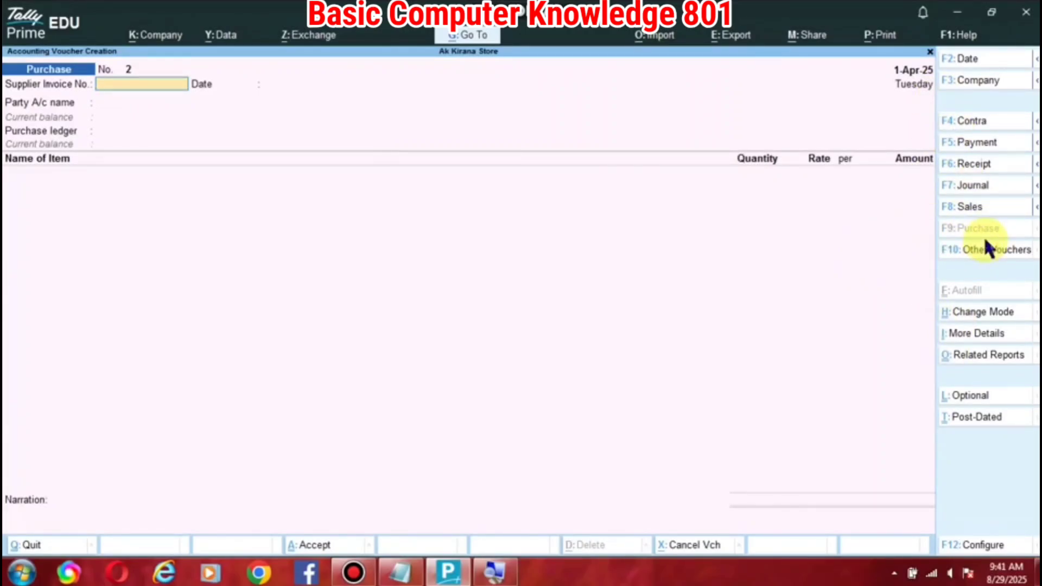
key(F8)
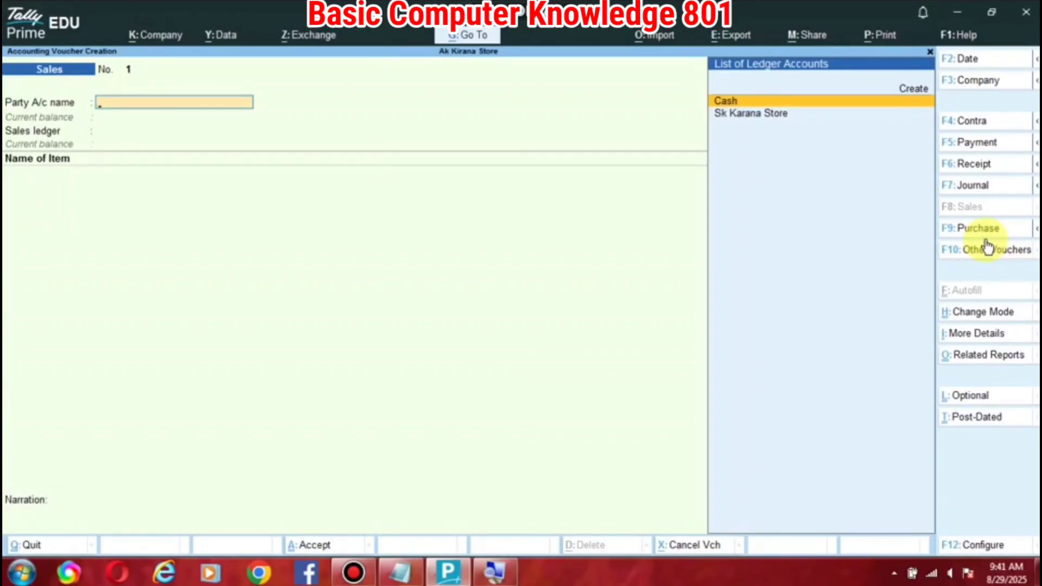
key(Up)
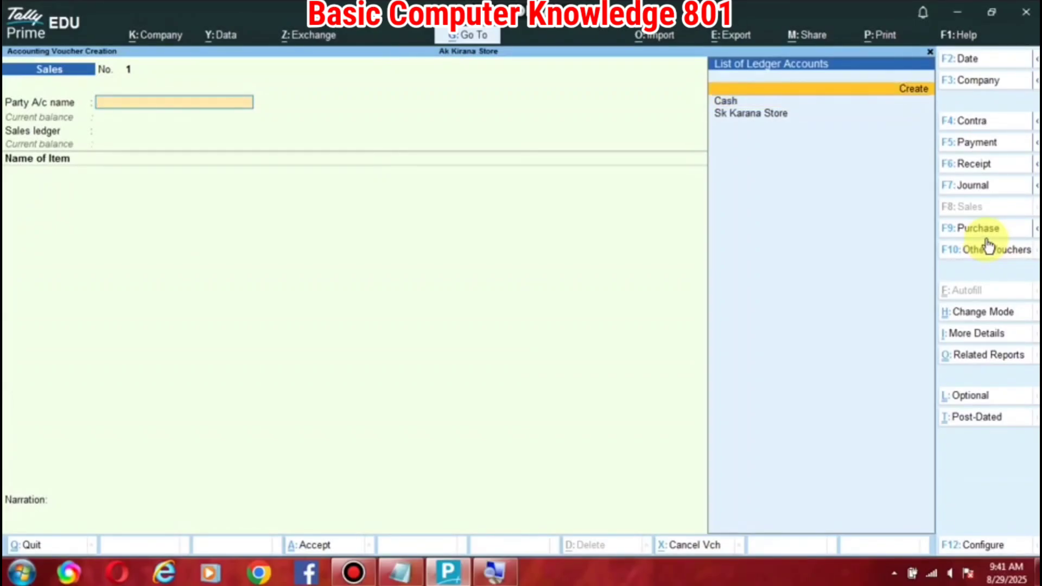
key(Return)
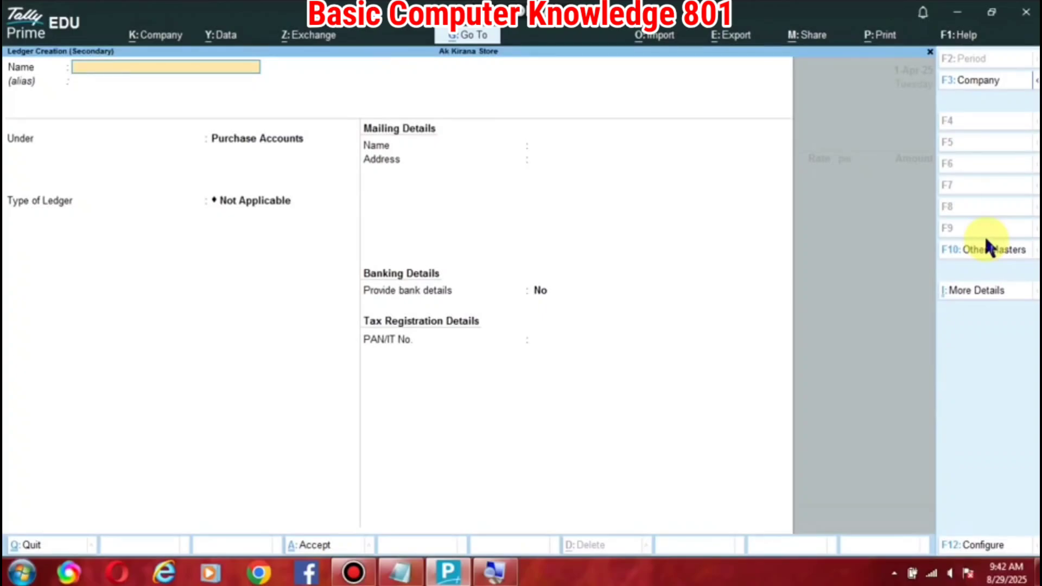
text(Mk Kirana Store)
key(Return)
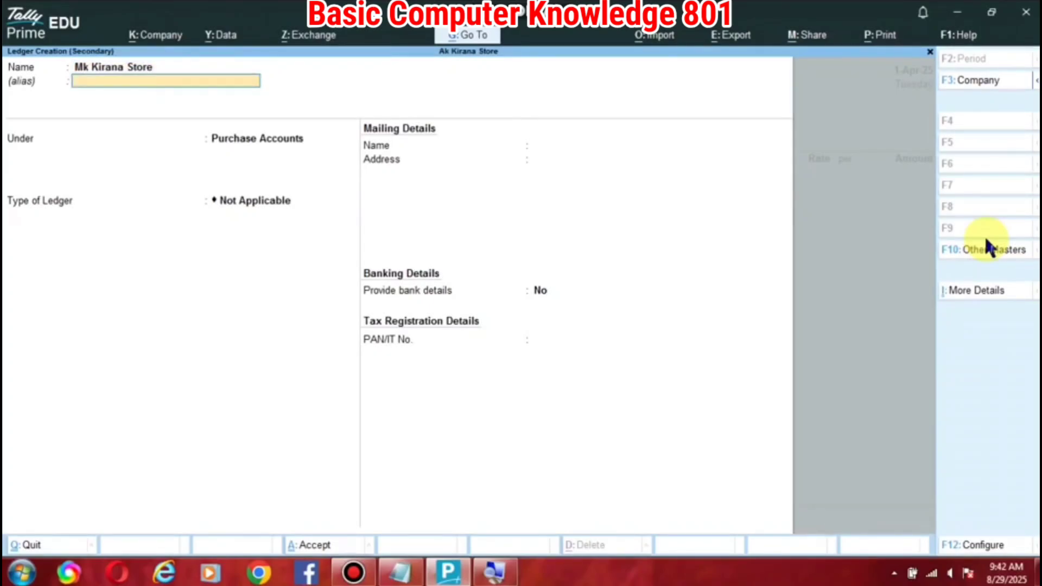
Step: Place the new party ledger under Sundry Debtors, accepting bill-by-bill balances, no credit-day check and the default mailing name
key(Return)
text(S)
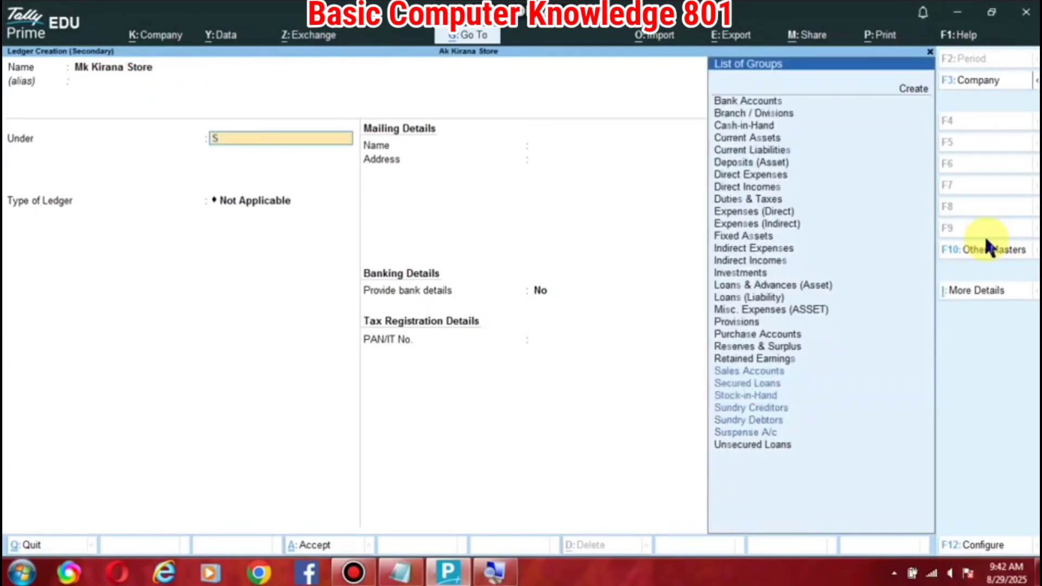
key(Down)
key(Down)
key(Down)
key(Down)
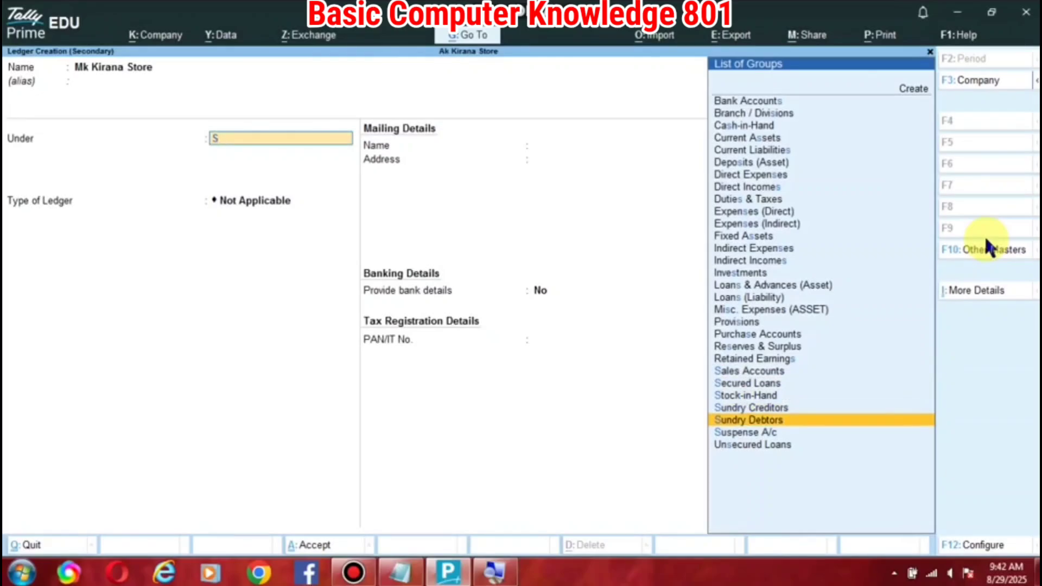
key(Return)
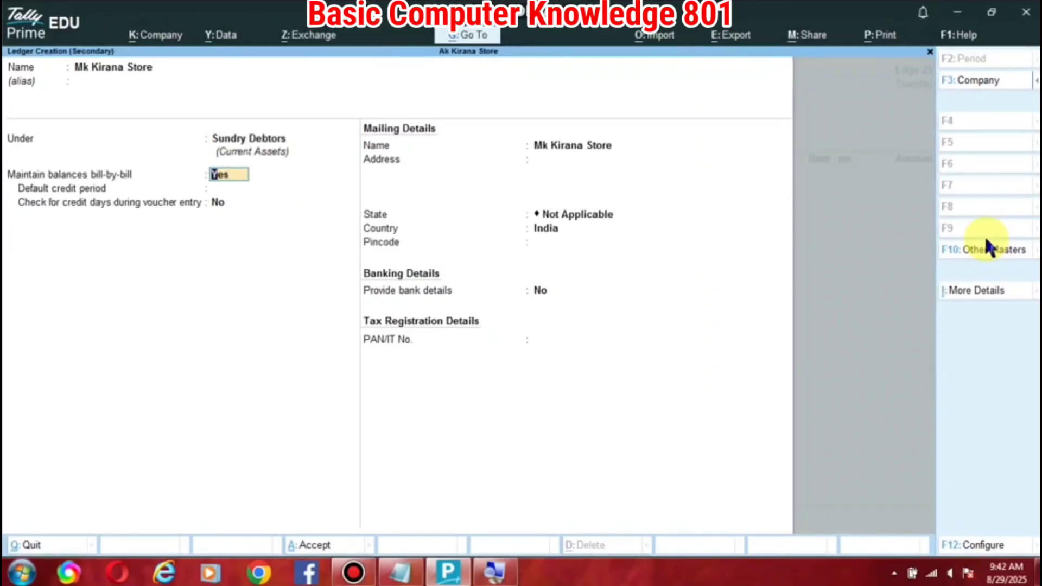
key(Return)
key(Return)
key(Return)
key(Return)
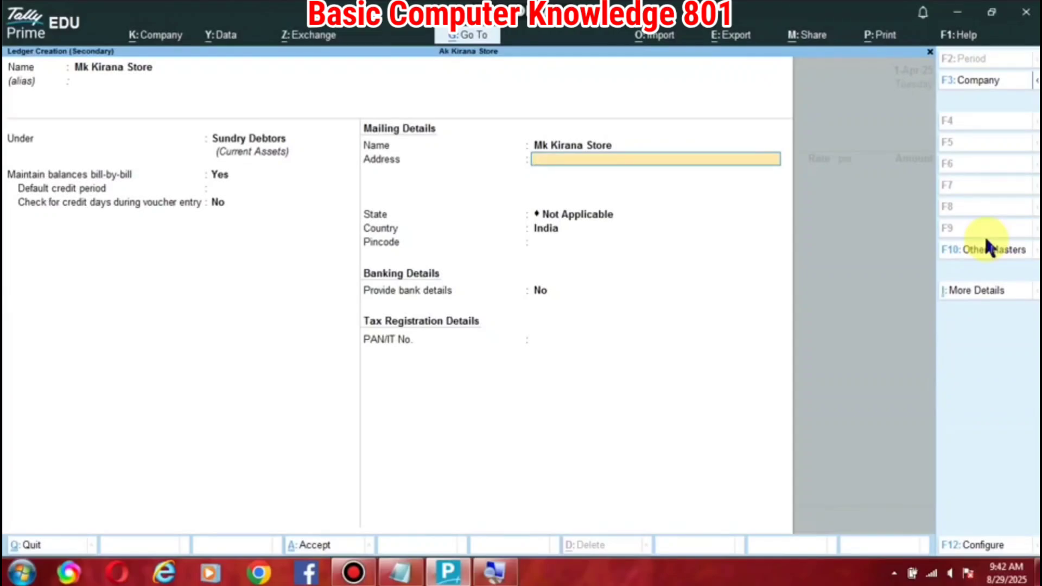
Step: Enter the party's mailing address, set the state to Uttar Pradesh with no bank details, and save the ledger
text(Ma)
text(ul)
key(BackSpace)
key(BackSpace)
key(BackSpace)
text(ahul)
key(Return)
key(Return)
text(U)
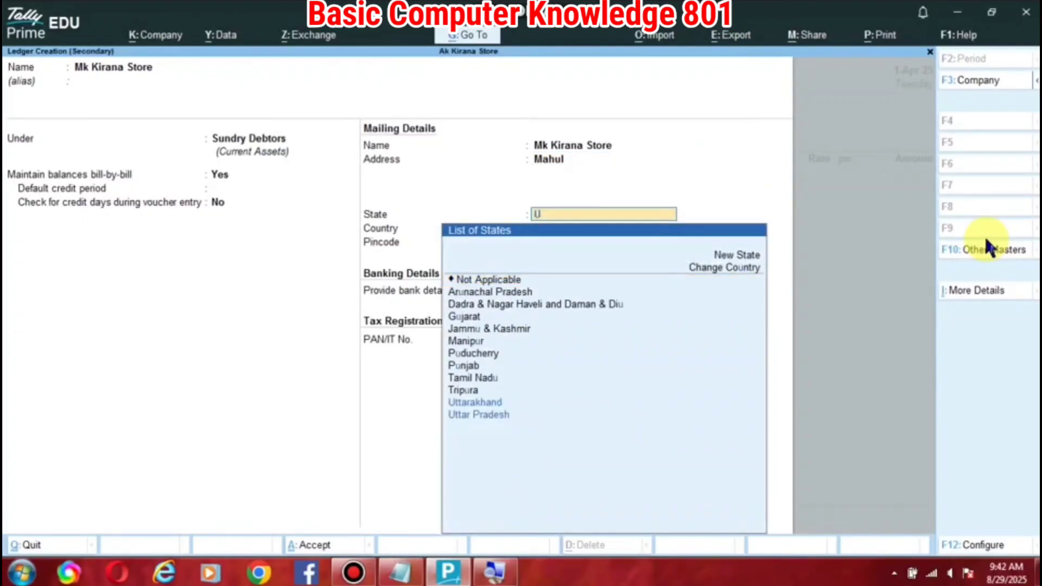
key(Down)
key(Return)
key(Return)
key(Return)
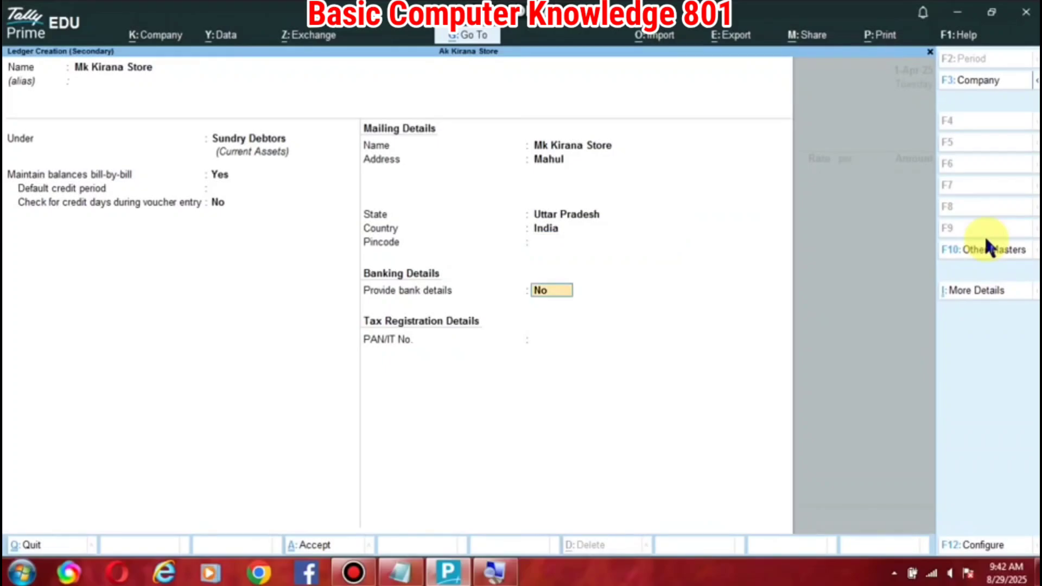
key(Return)
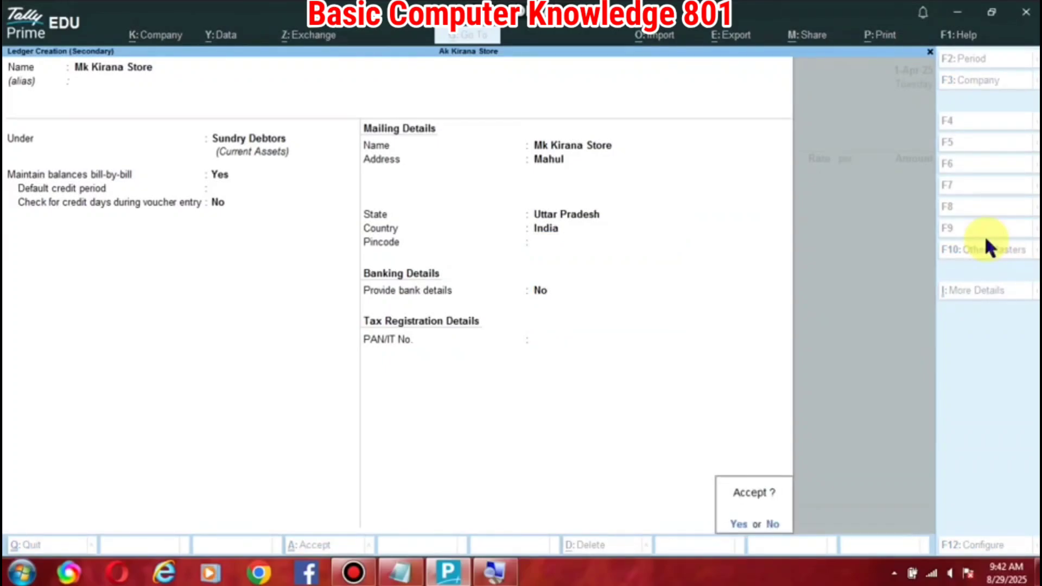
key(Return)
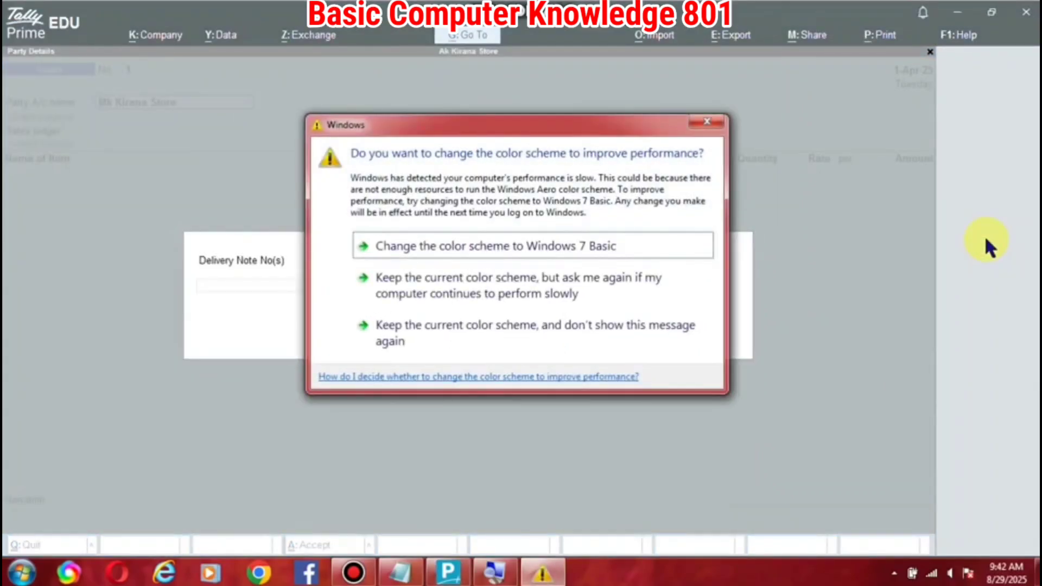
Step: Dismiss the Windows color scheme prompt, leave the dispatch details blank and accept the default party details for Mk Kirana Store
click(707, 123)
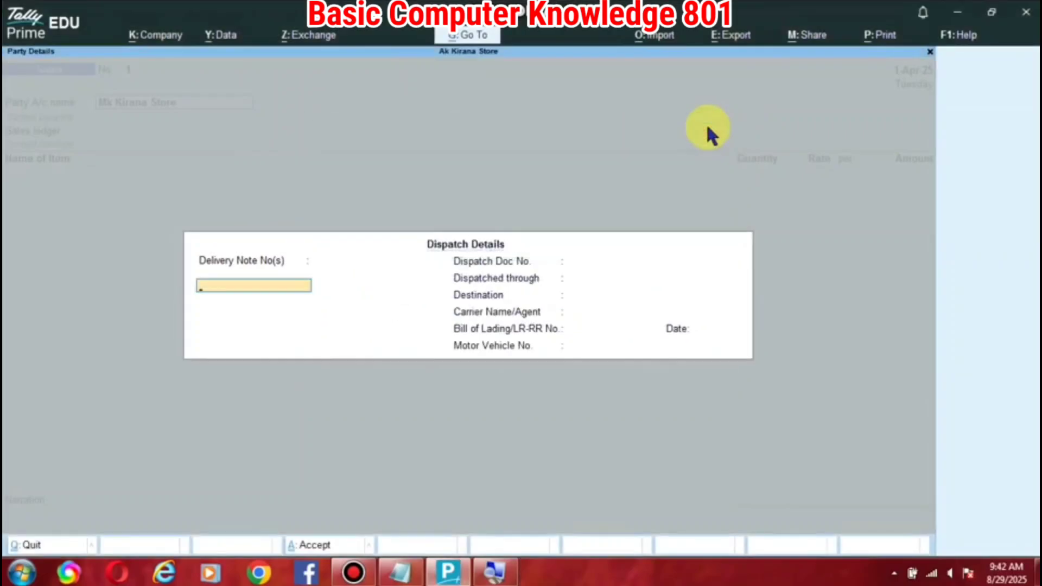
key(ctrl+a)
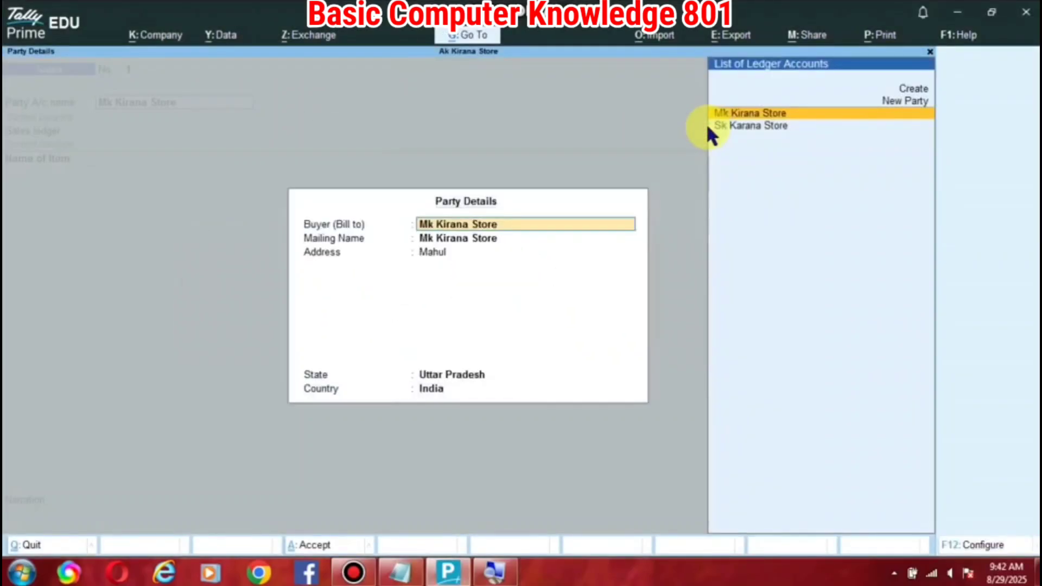
key(ctrl+a)
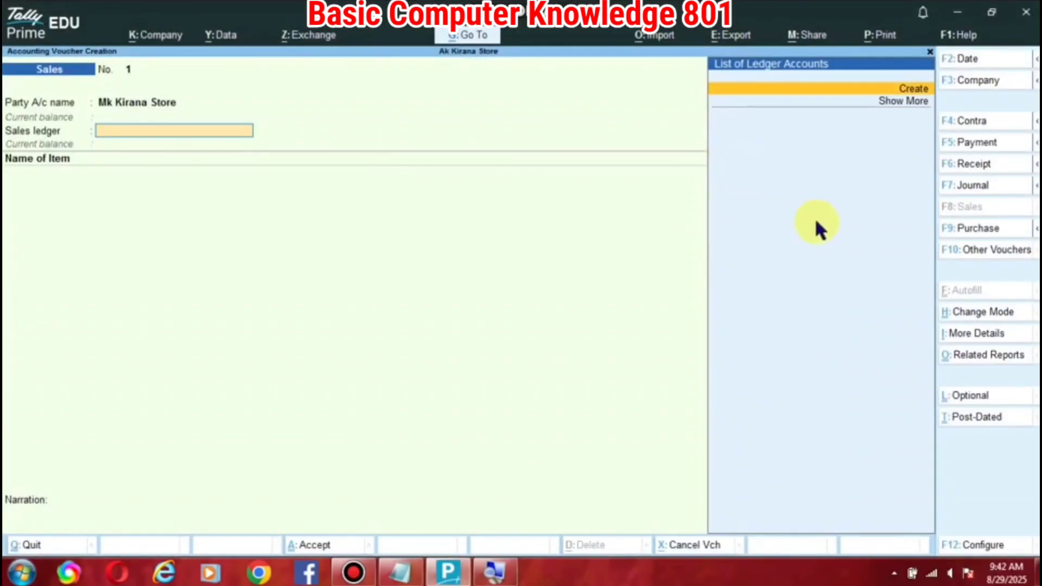
Step: Start a new sales ledger from the voucher and name it Local Sales, without an alias
key(alt+c)
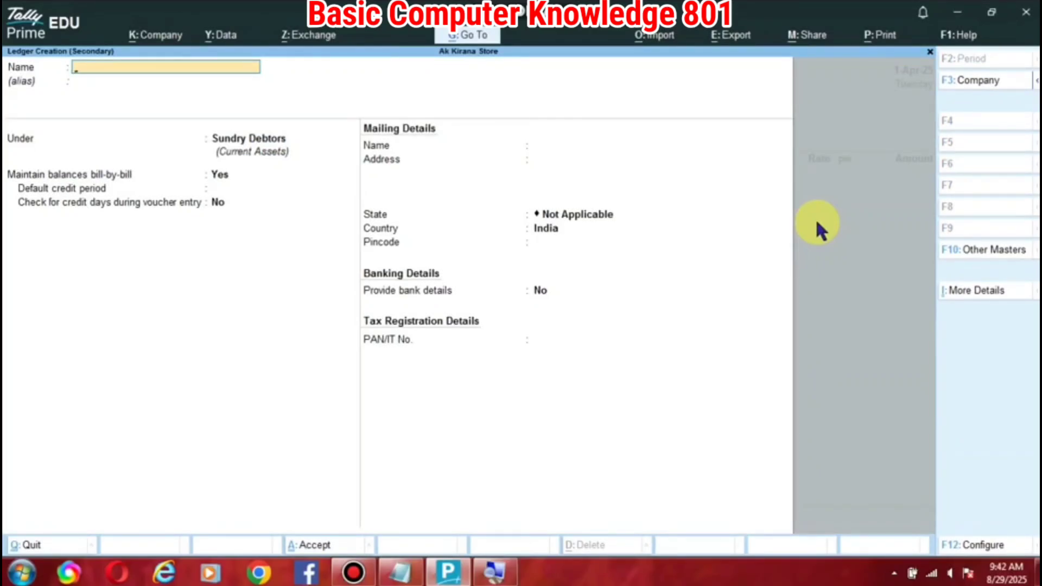
text(Loc)
text(al)
text( Sa)
text(lse)
key(BackSpace)
key(BackSpace)
text(es)
key(Return)
key(Return)
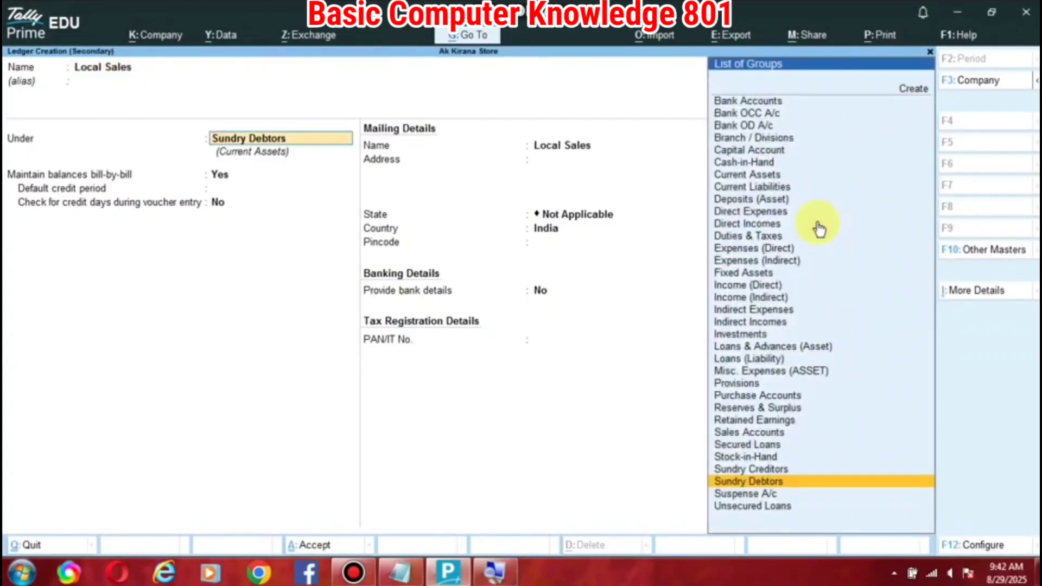
Step: Place the Local Sales ledger under Sales Accounts and save it with the remaining defaults
text(Sa)
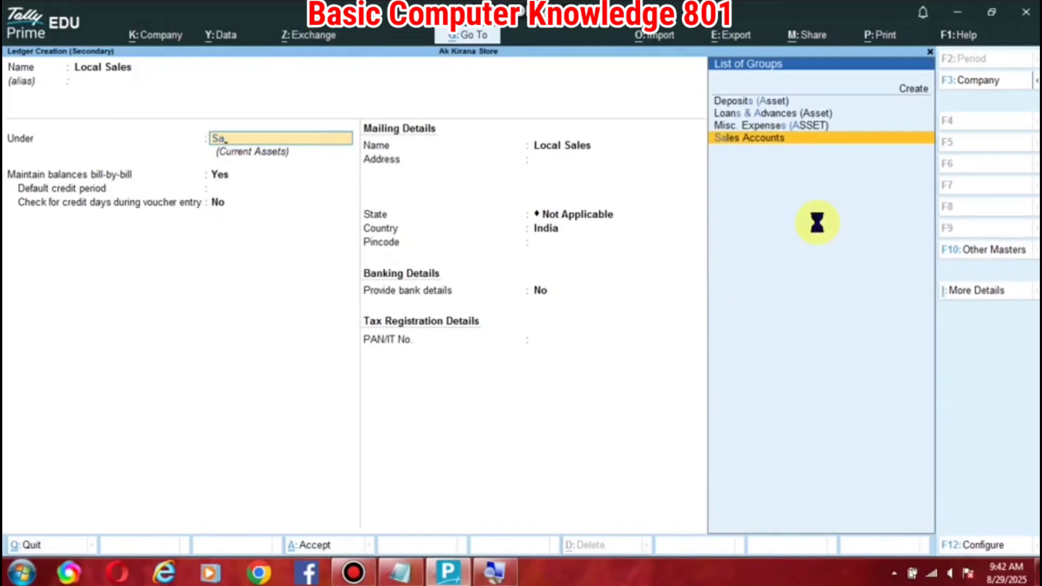
key(Return)
key(Return)
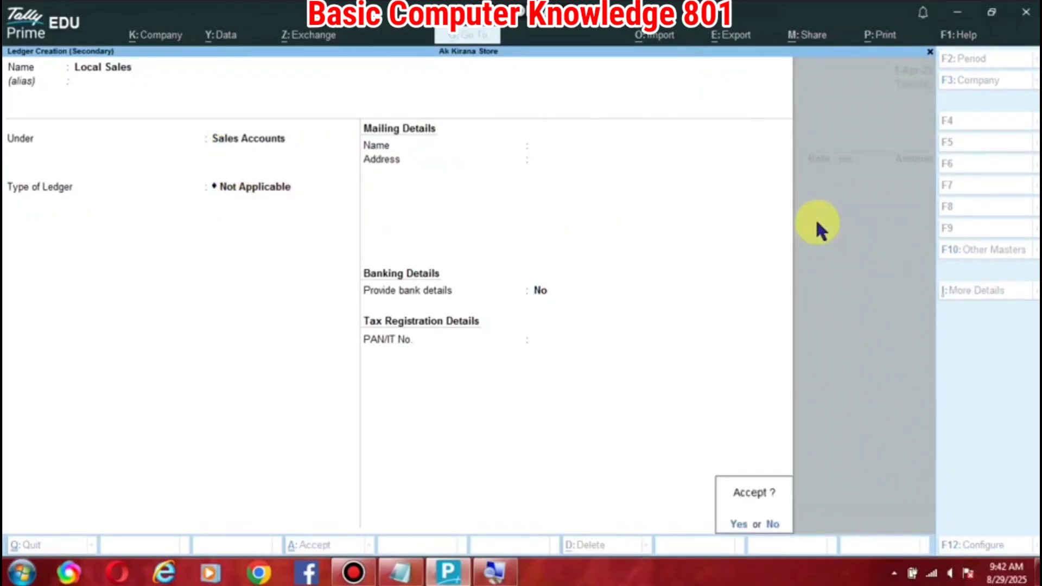
key(Return)
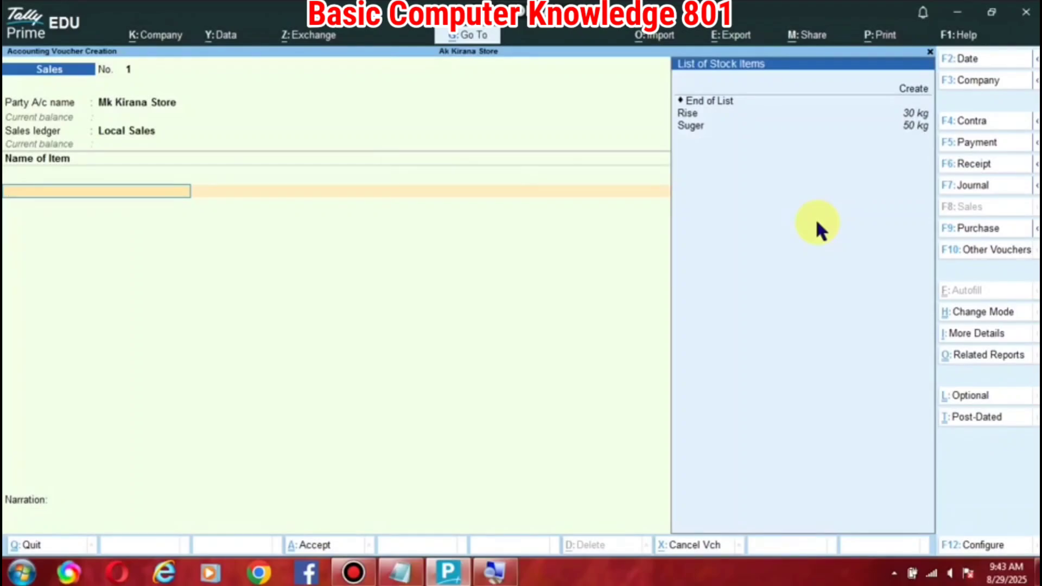
Step: Add the stock item Rise to the sales voucher and allocate it from the Ambari location
key(Down)
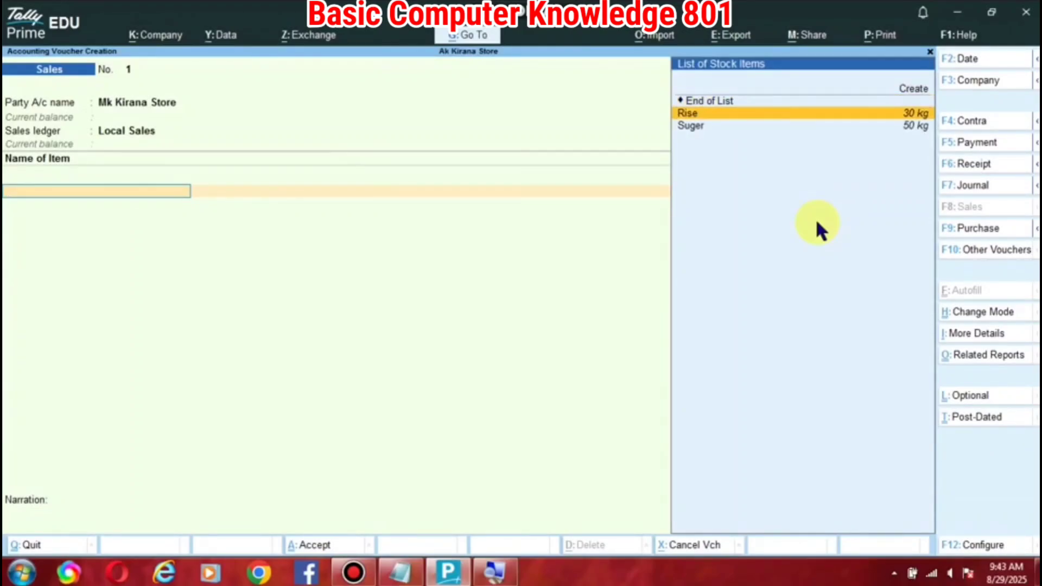
key(Return)
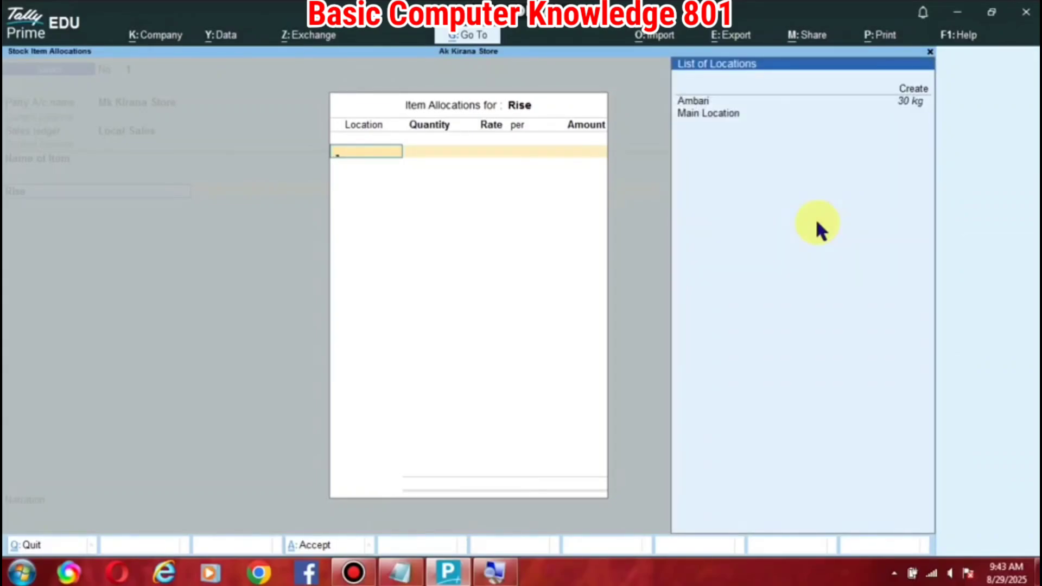
key(Down)
key(Down)
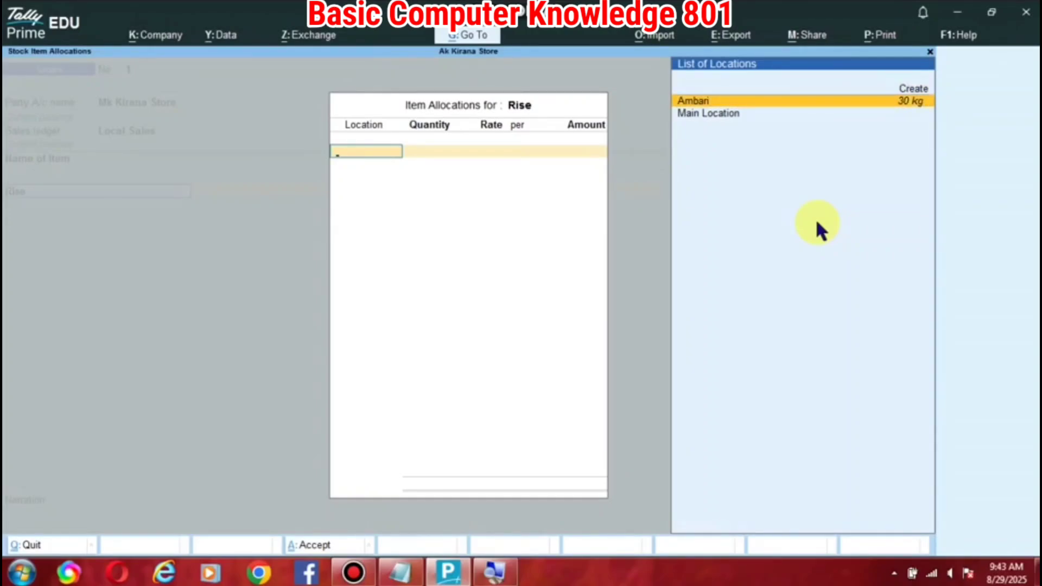
key(Down)
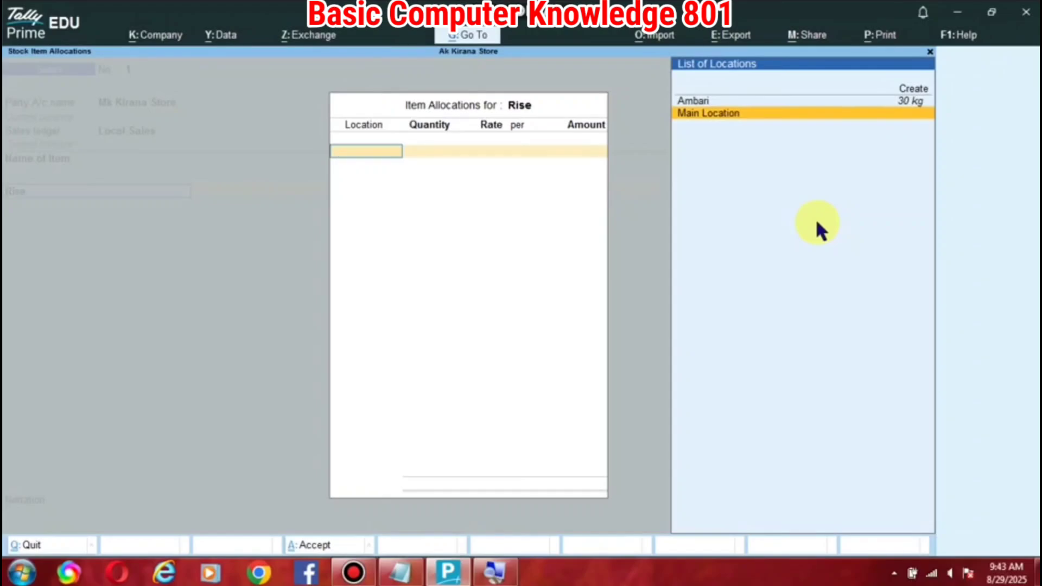
key(Up)
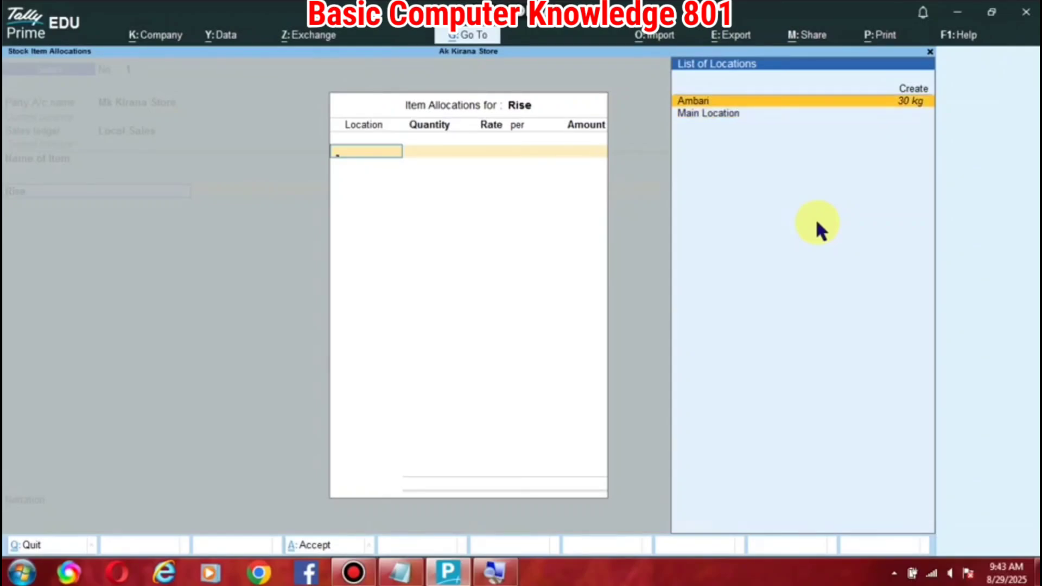
key(Return)
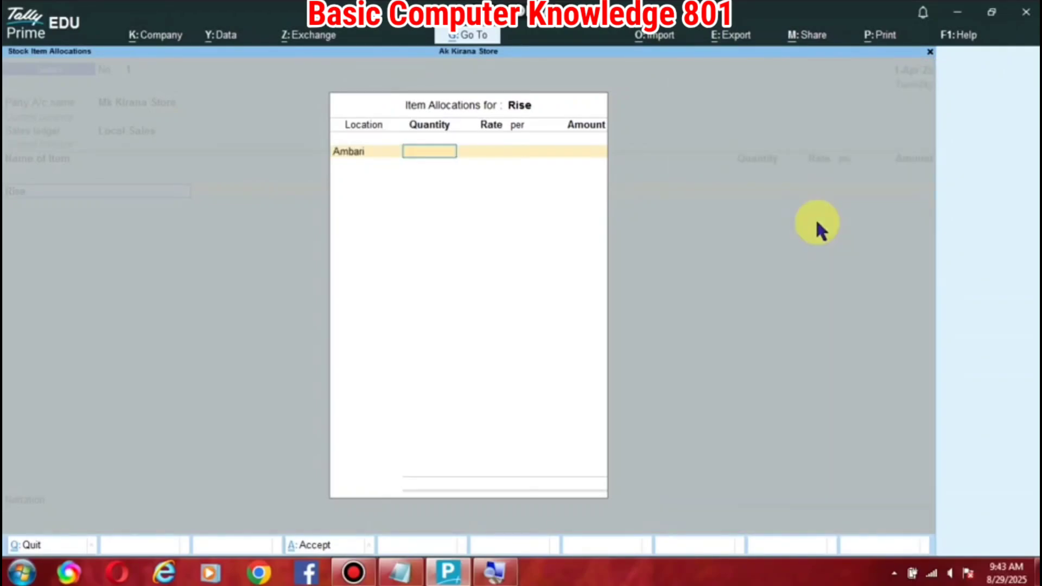
Step: Set the Rise quantity to 20 kg at a rate of 55 per kg, and accept the item line
text(20)
key(Return)
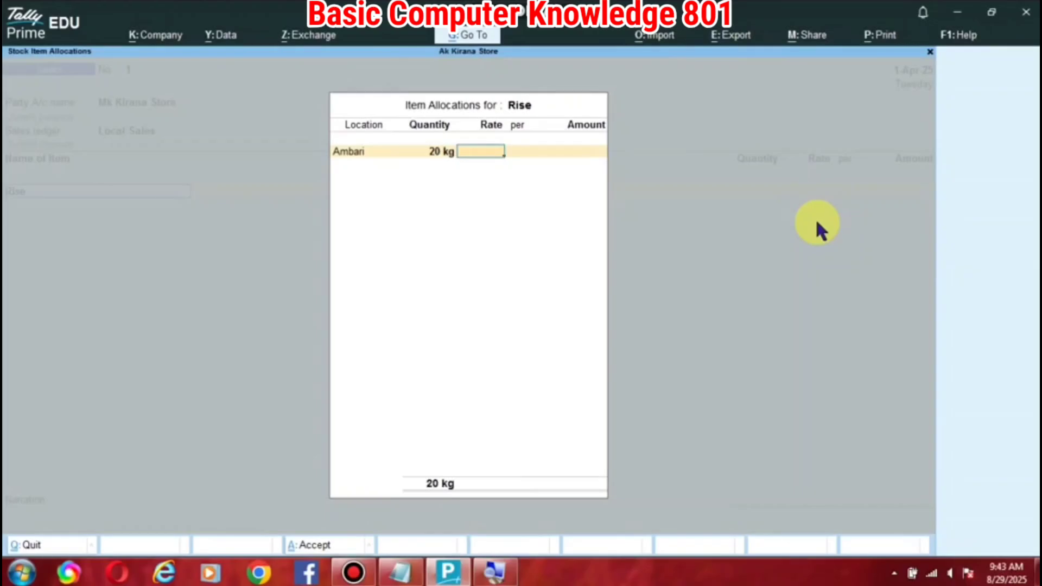
text(55)
key(Return)
key(Return)
key(Return)
key(Return)
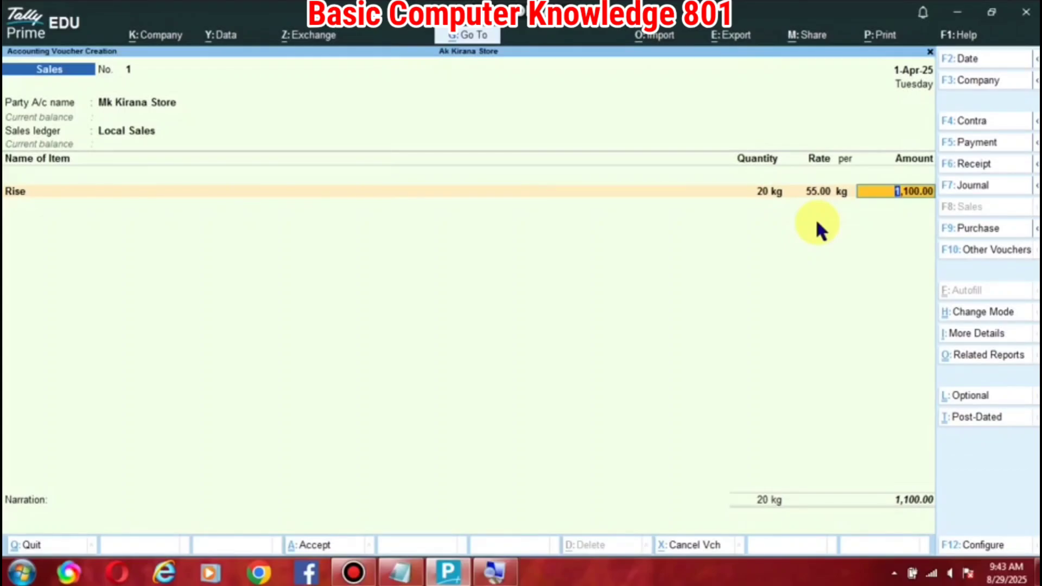
key(Return)
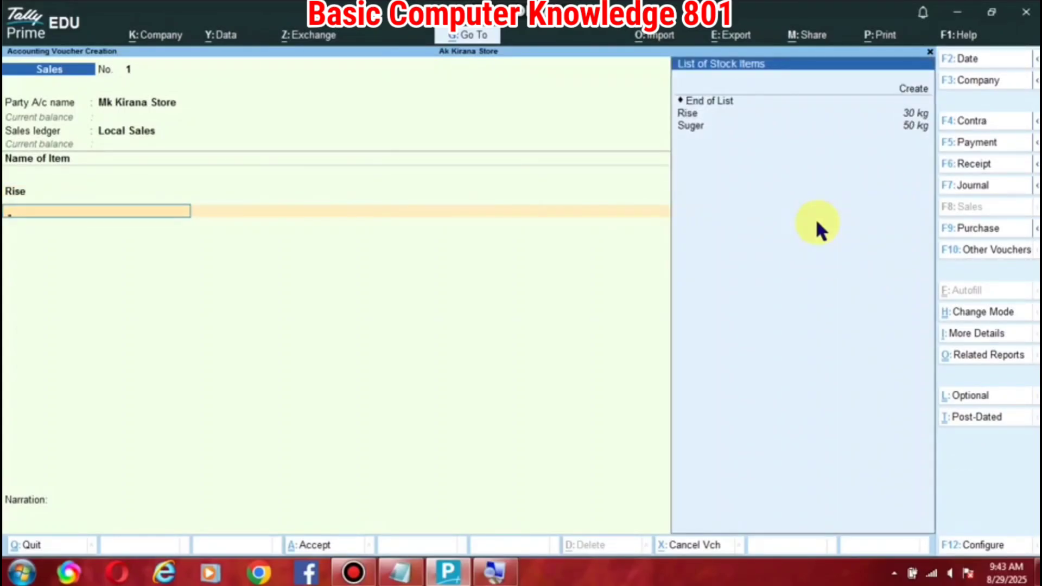
Step: Add the stock item Suger as the second line and allocate it from the Ambari location
key(Down)
key(Down)
key(Return)
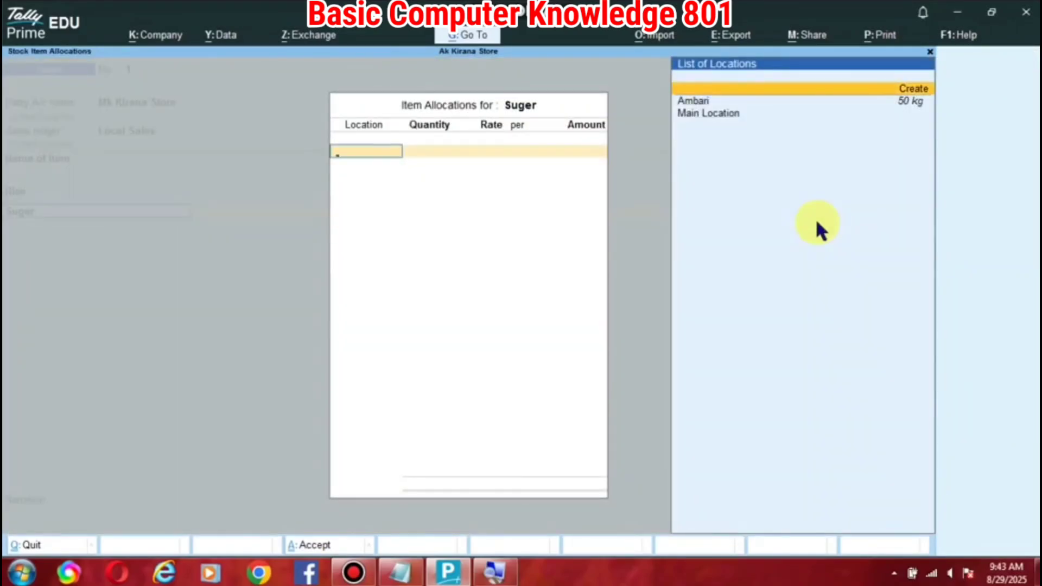
key(Down)
key(Return)
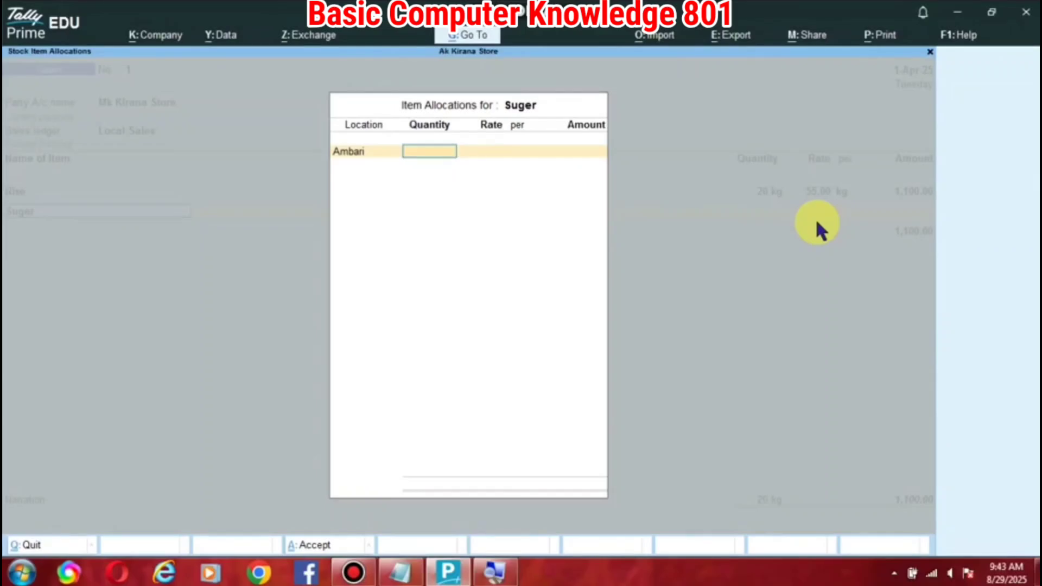
Step: Set the Suger quantity to 20 kg at a rate of 55 per kg, and accept the item line
text(20)
key(Return)
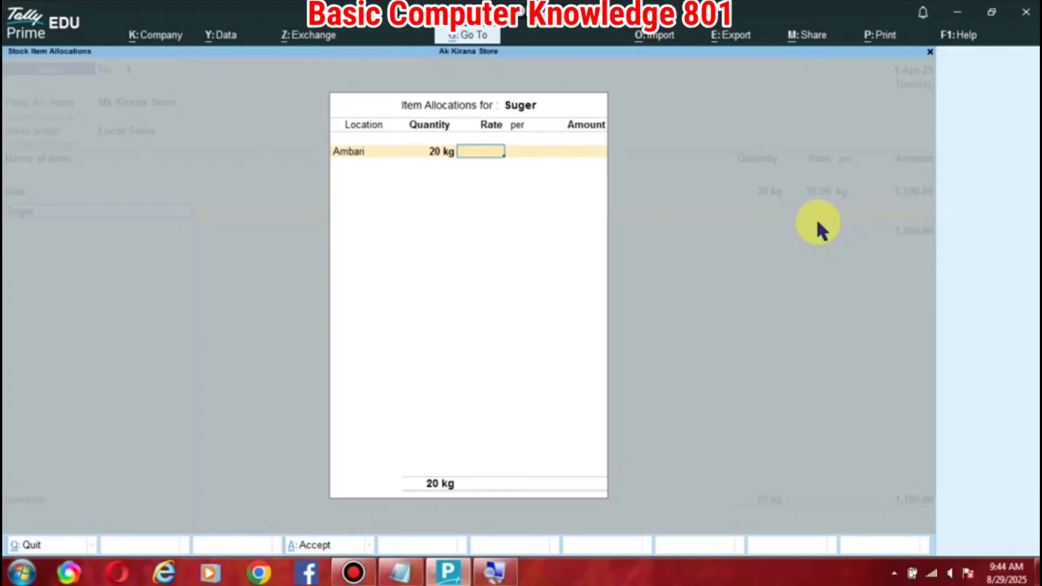
text(55)
key(Return)
key(Return)
key(Return)
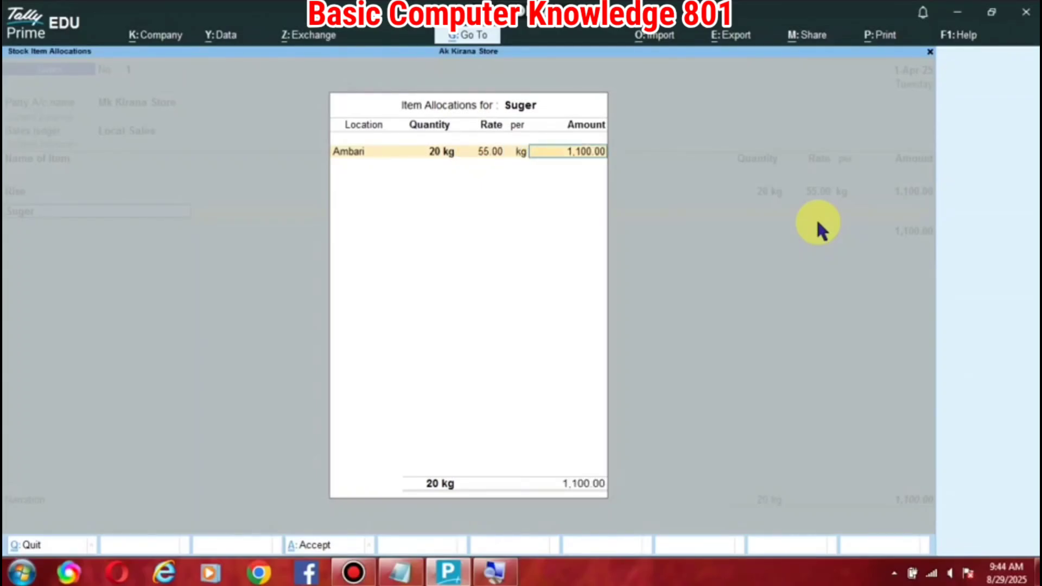
key(Return)
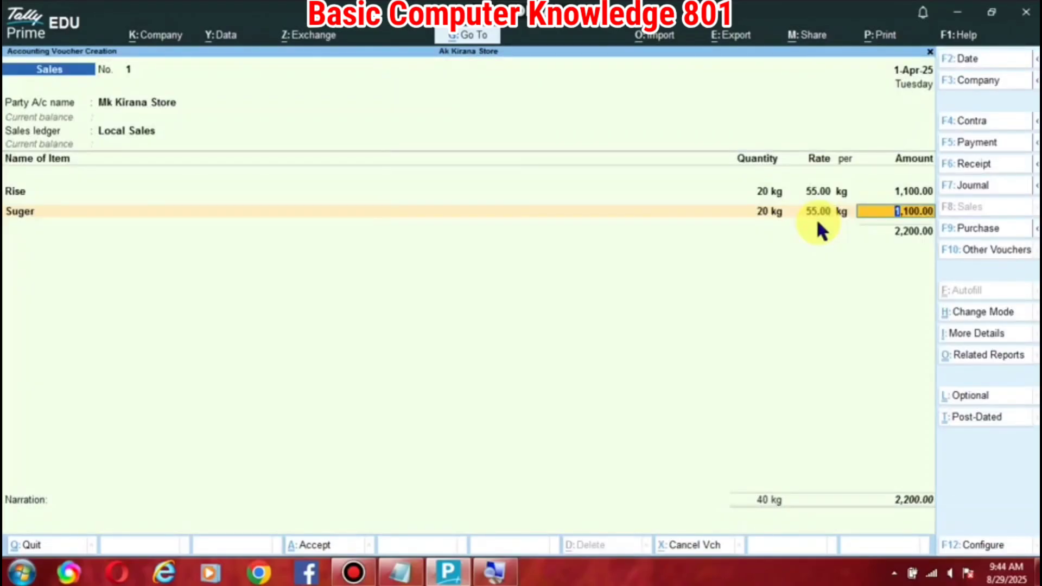
key(Return)
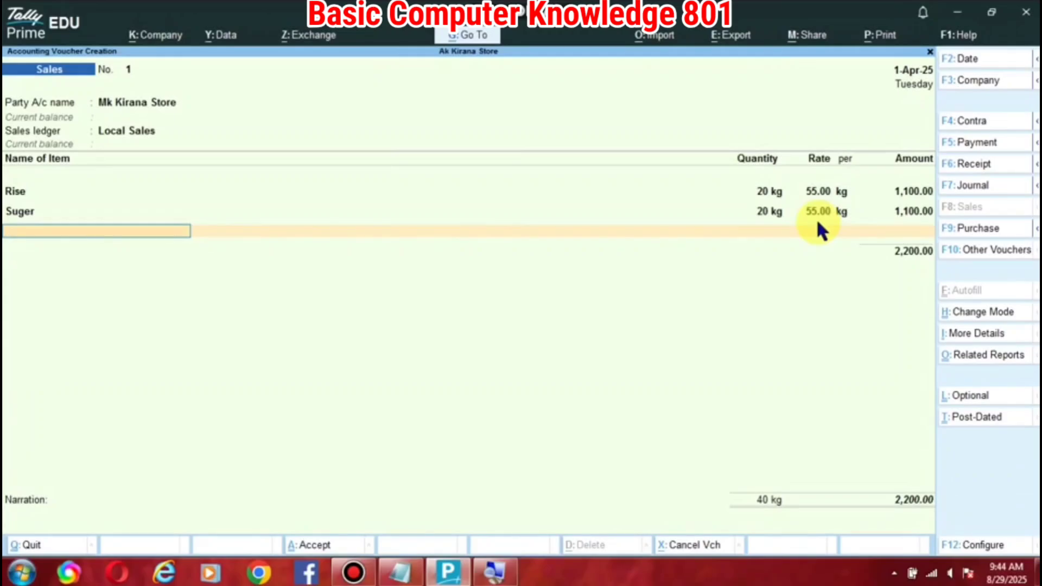
Step: End the item list, accept New Ref 1 for the full bill amount, save the voucher without narration and leave voucher entry
key(Return)
key(Return)
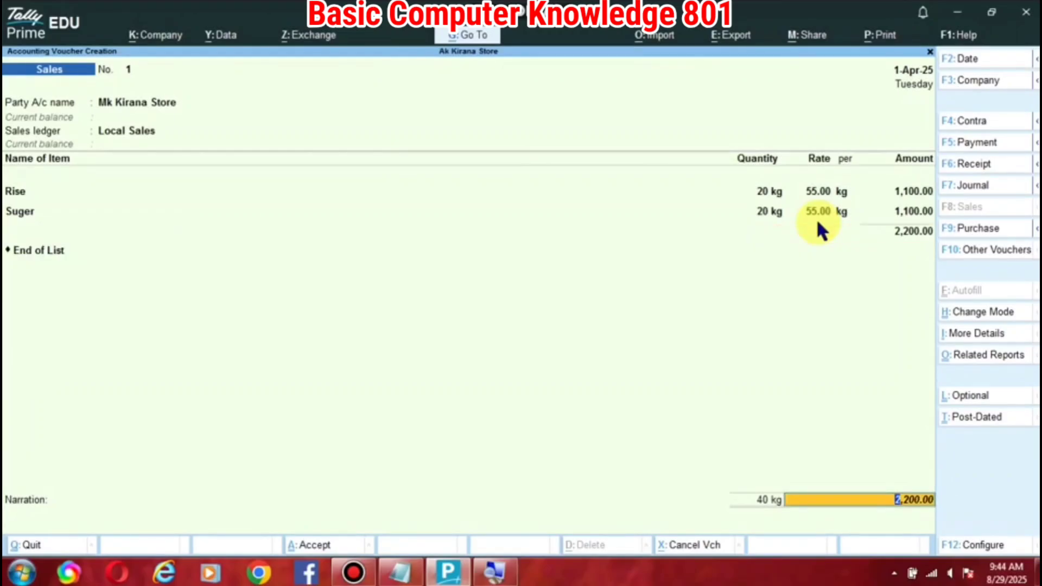
key(Return)
key(Return)
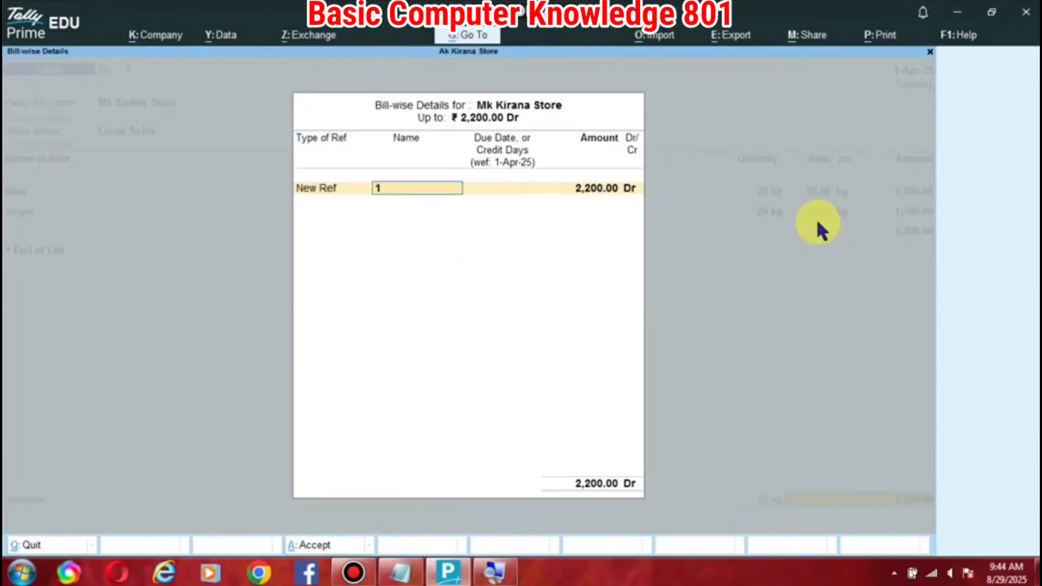
key(Return)
key(Return)
key(Return)
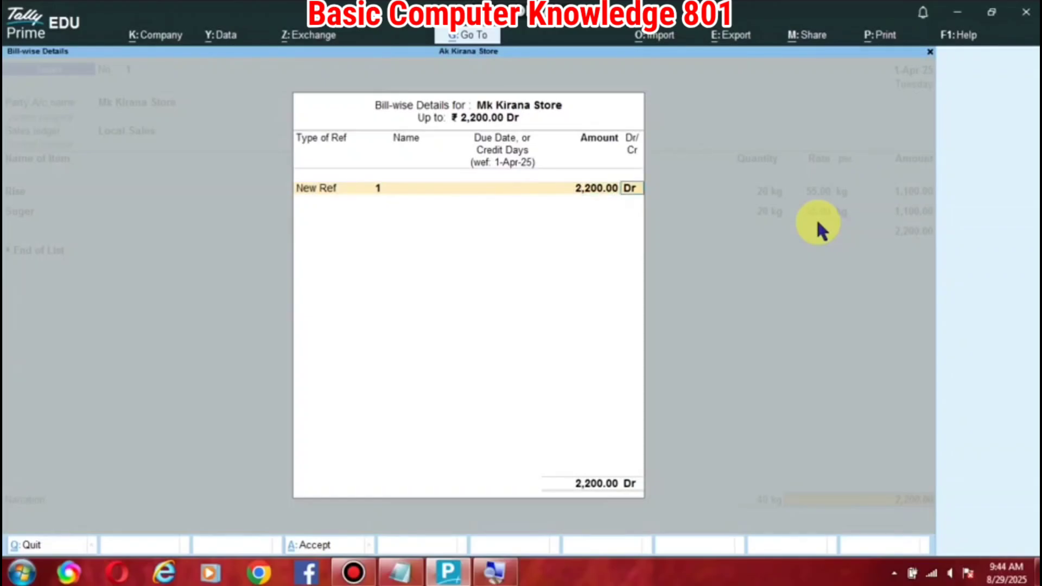
key(Return)
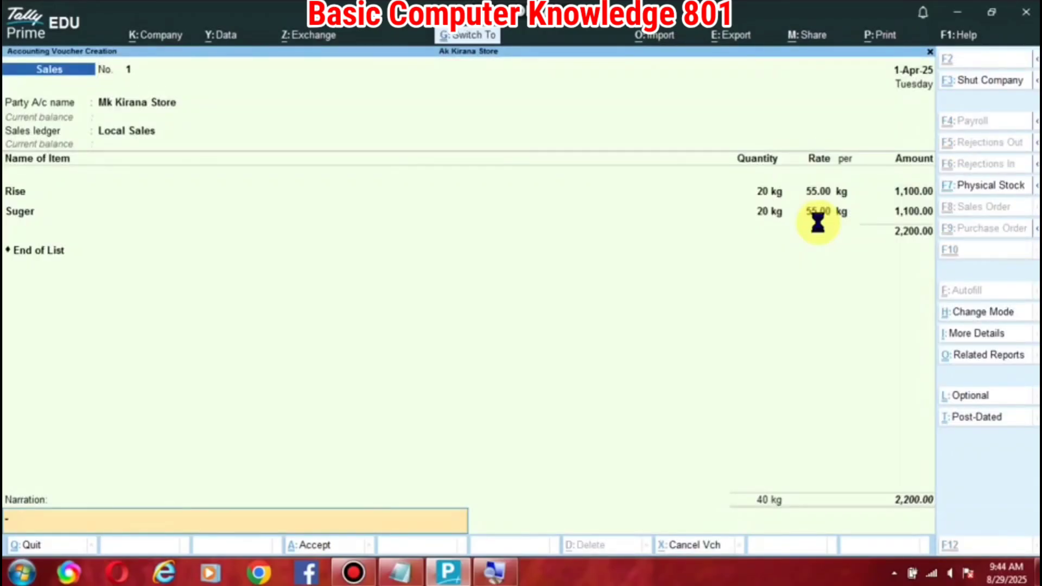
key(Return)
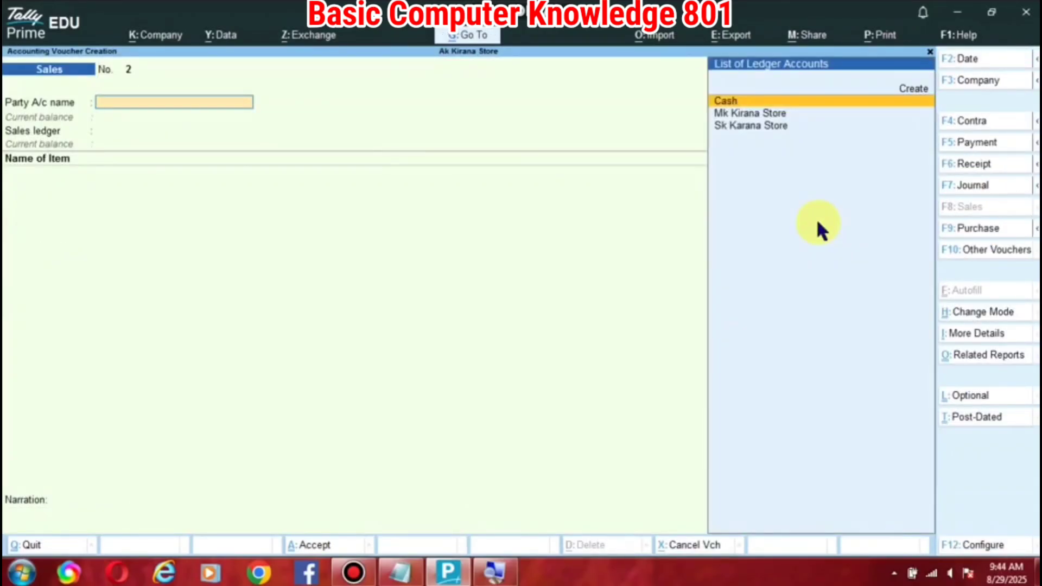
key(Escape)
key(y)
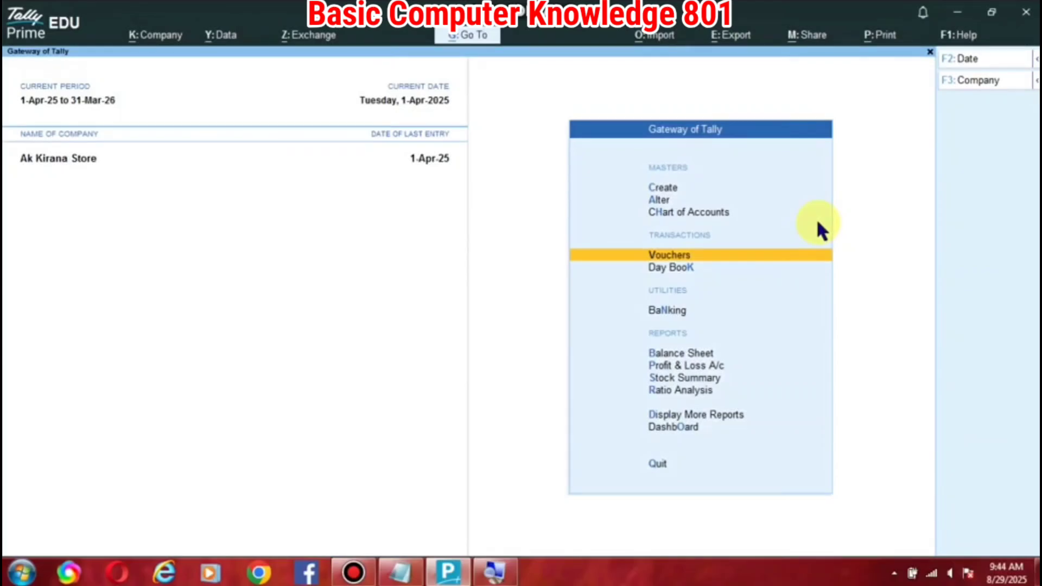
Step: Open the Day Book and view the Mk Kirana Store sales voucher from it
key(d)
key(y)
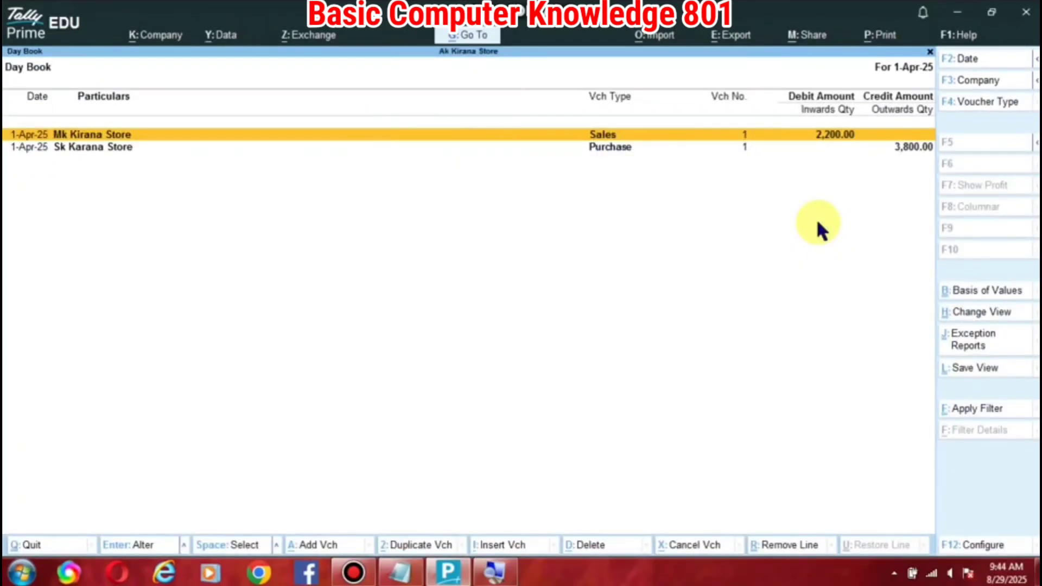
key(Down)
key(Up)
key(Return)
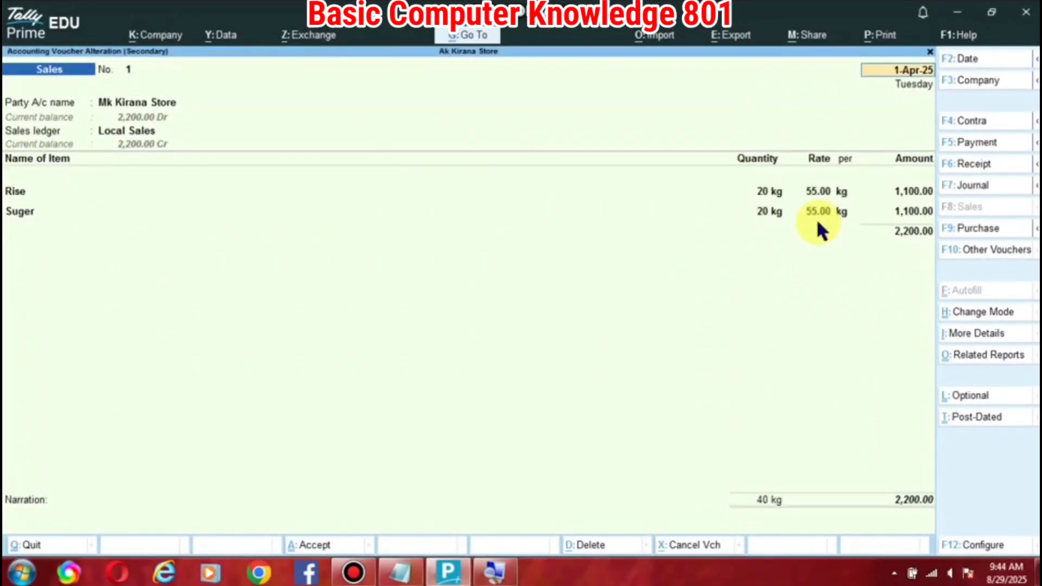
Step: Close the sales voucher and the Day Book, and go back to the Gateway of Tally without quitting
key(Escape)
key(y)
key(Escape)
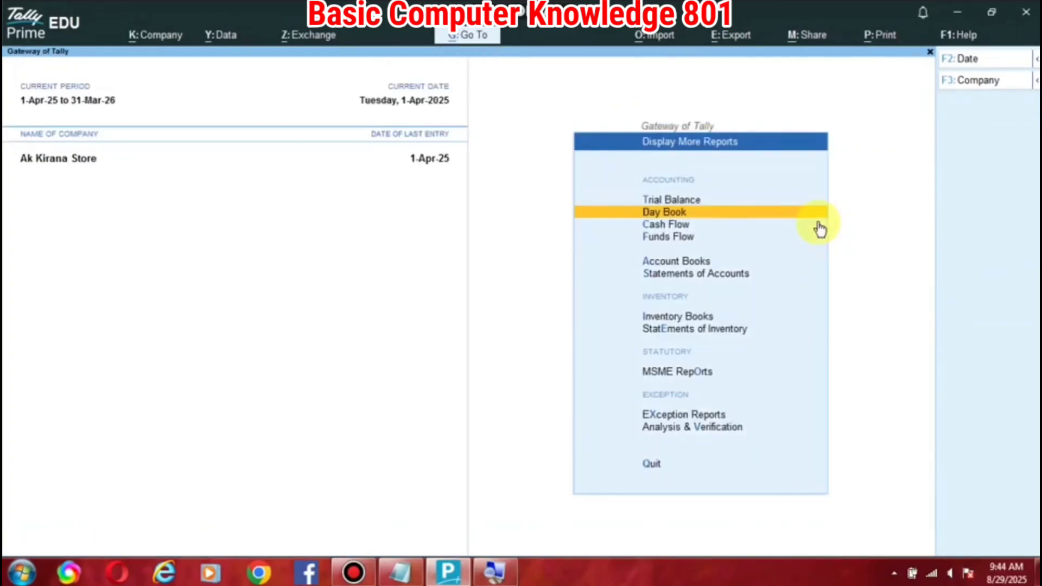
key(Escape)
key(Escape)
key(Escape)
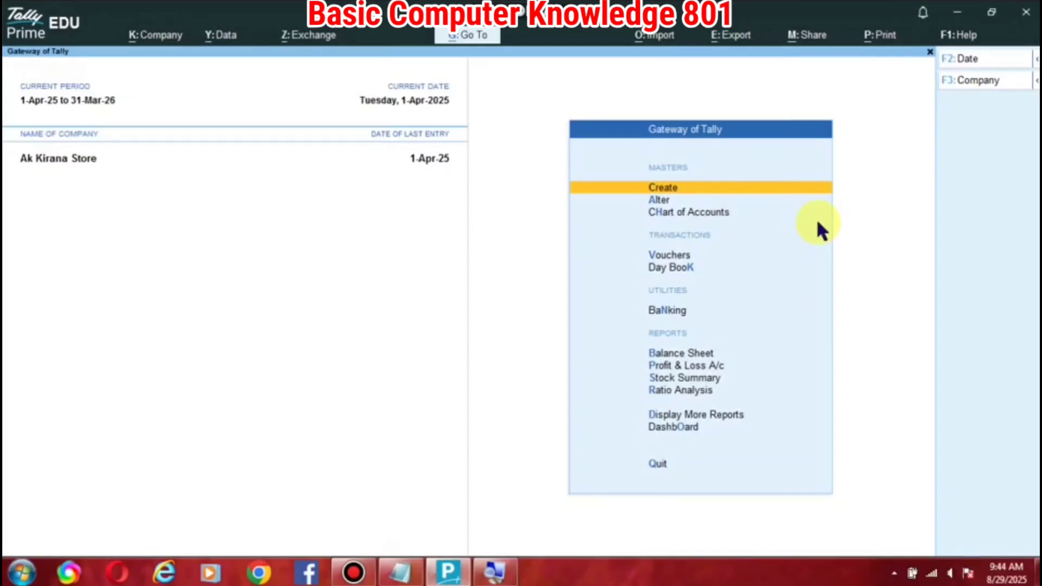
Step: Open the Stock Summary to check the closing balances of Rise and Suger
key(Down)
key(Down)
key(Down)
key(Down)
key(Down)
key(Down)
key(Down)
key(Down)
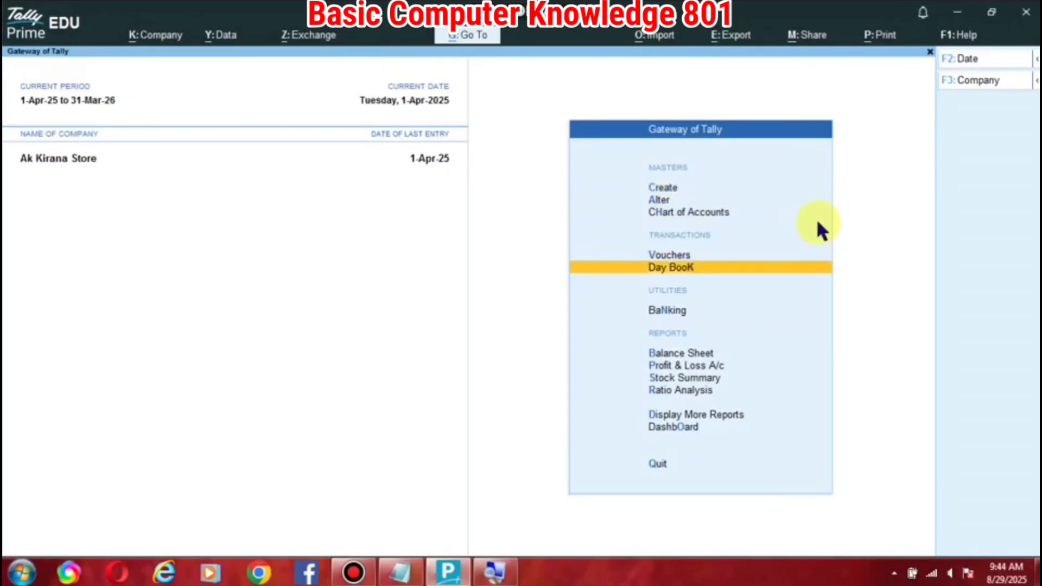
key(Return)
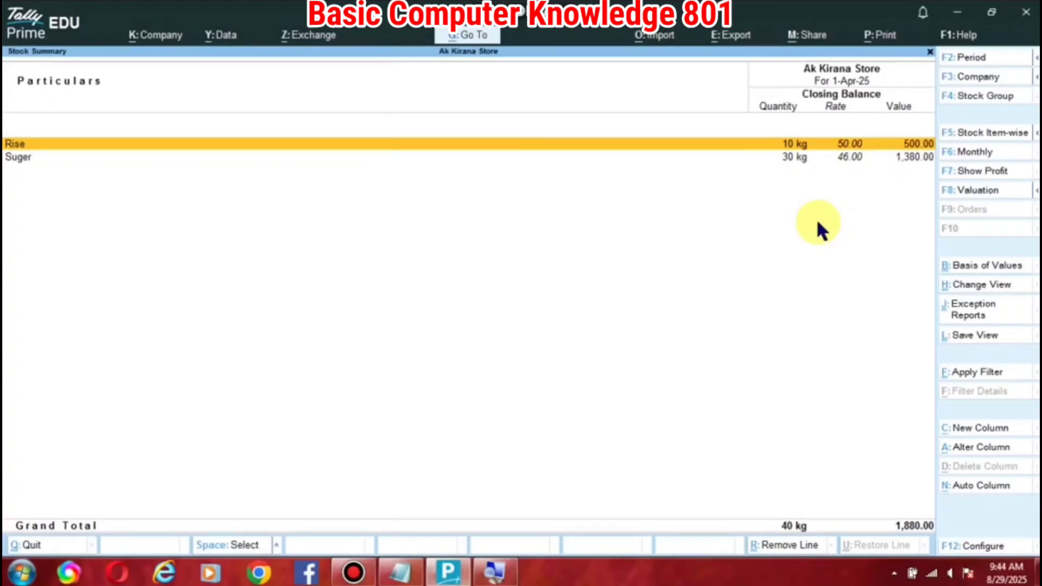
Step: Close the Stock Summary and open the Display More Reports list from the Gateway of Tally
key(Down)
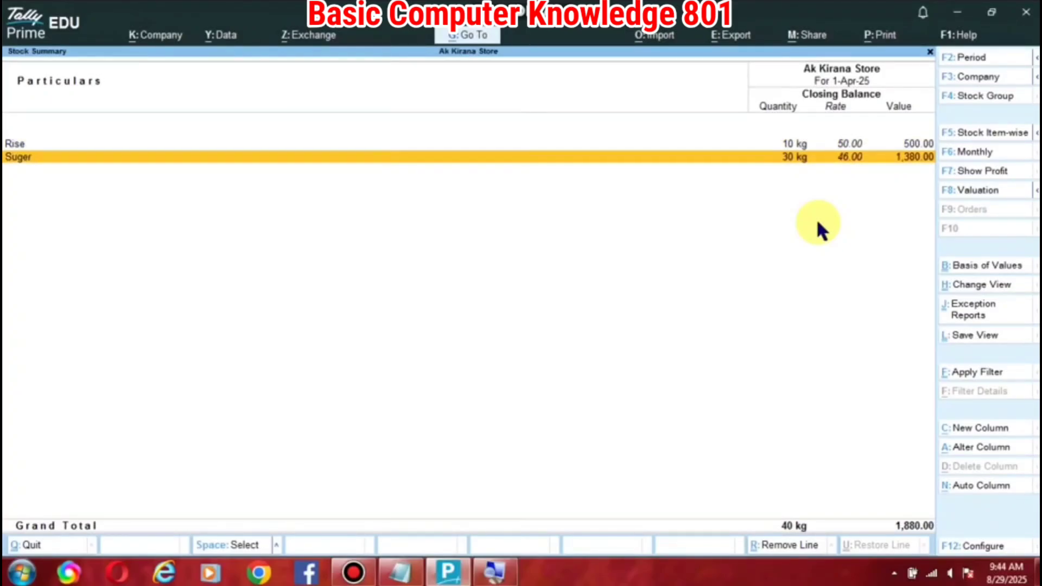
key(Escape)
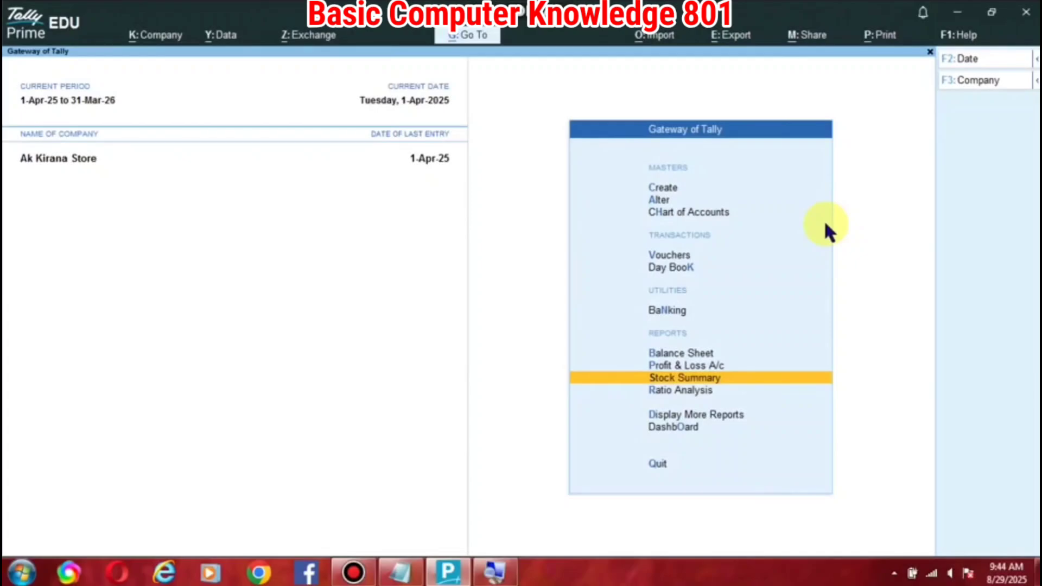
key(Down)
key(Down)
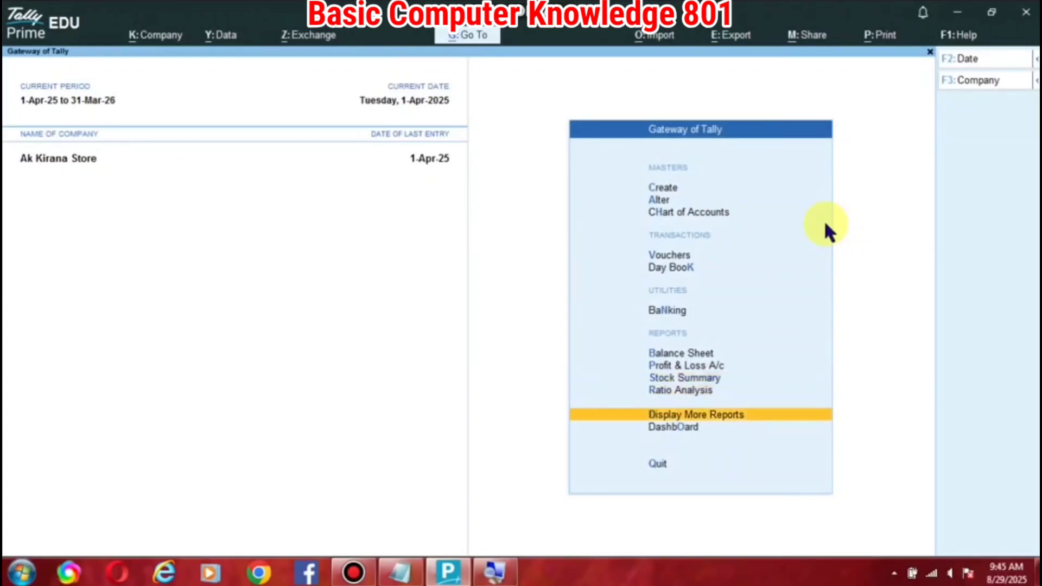
key(Return)
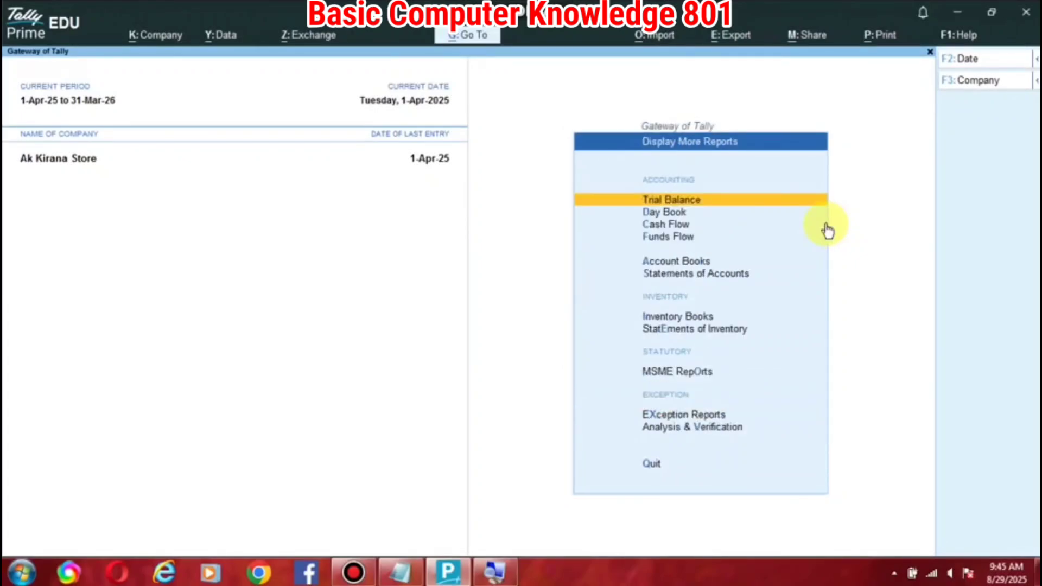
Step: Open the Inventory Books summary for the Ambari location to check its closing stock of Rise and Suger
key(Down)
key(Down)
key(Down)
key(Down)
key(Down)
key(Down)
key(Down)
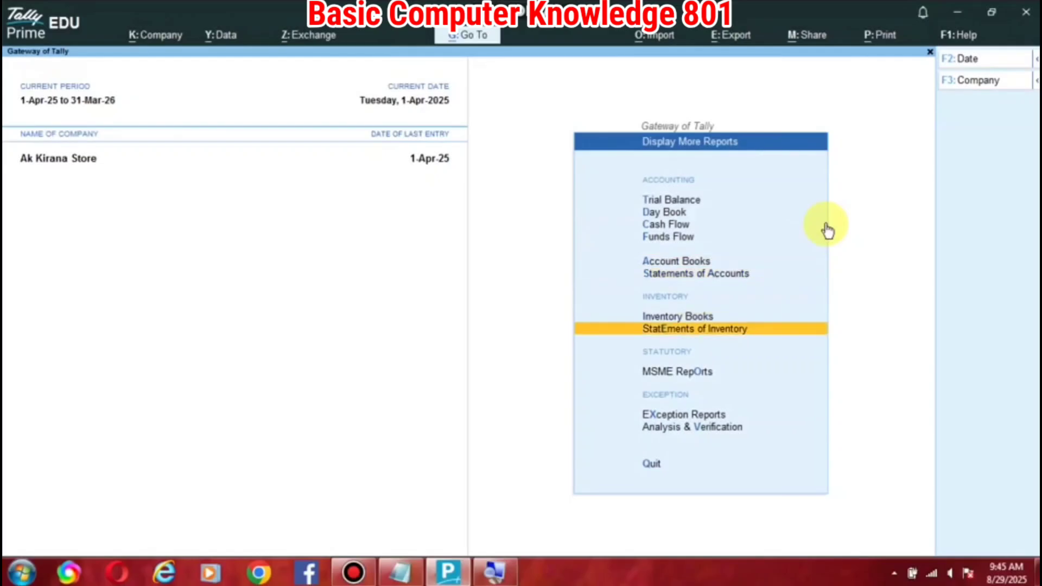
key(Up)
key(Return)
key(Down)
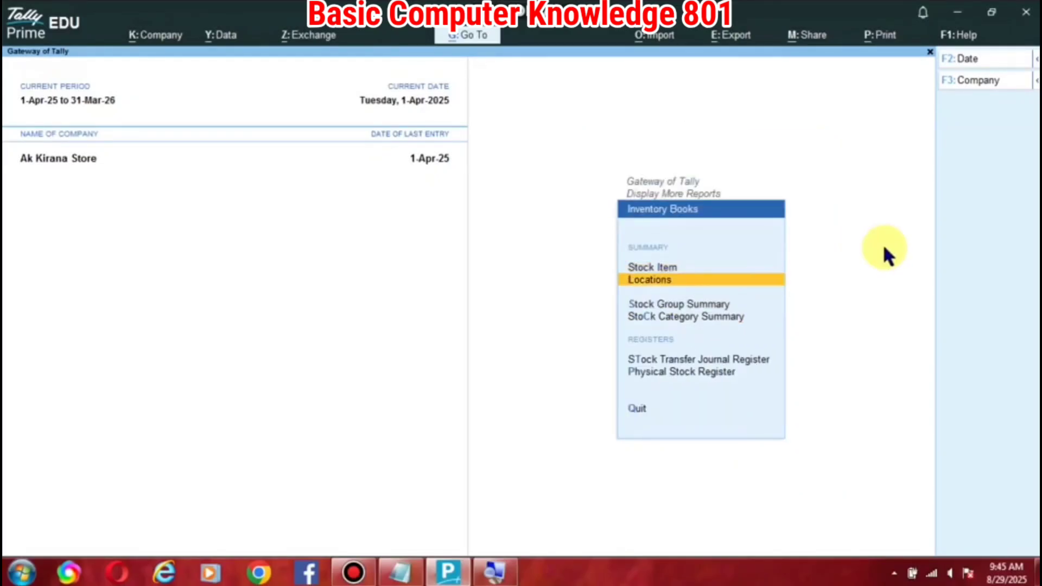
key(Return)
key(Down)
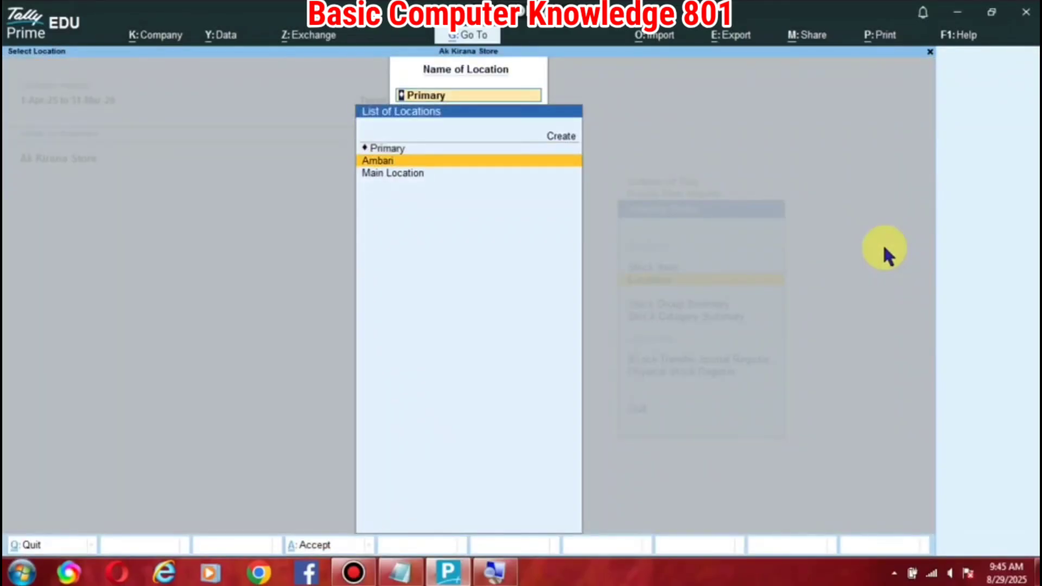
key(Return)
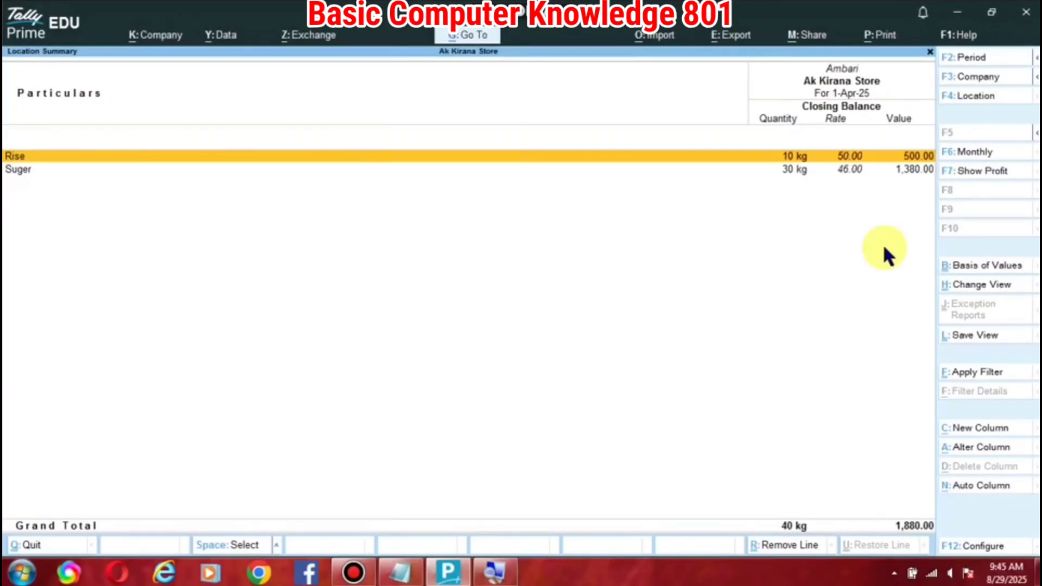
Step: Close the Ambari location summary, return to the Gateway of Tally and dismiss the Windows color scheme message
key(Escape)
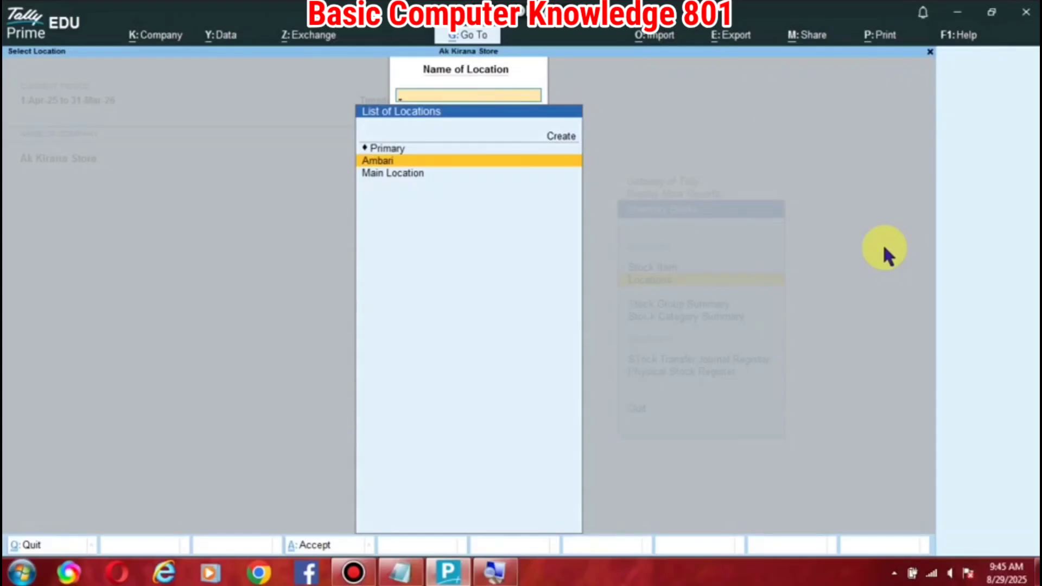
key(Escape)
key(Escape)
key(Escape)
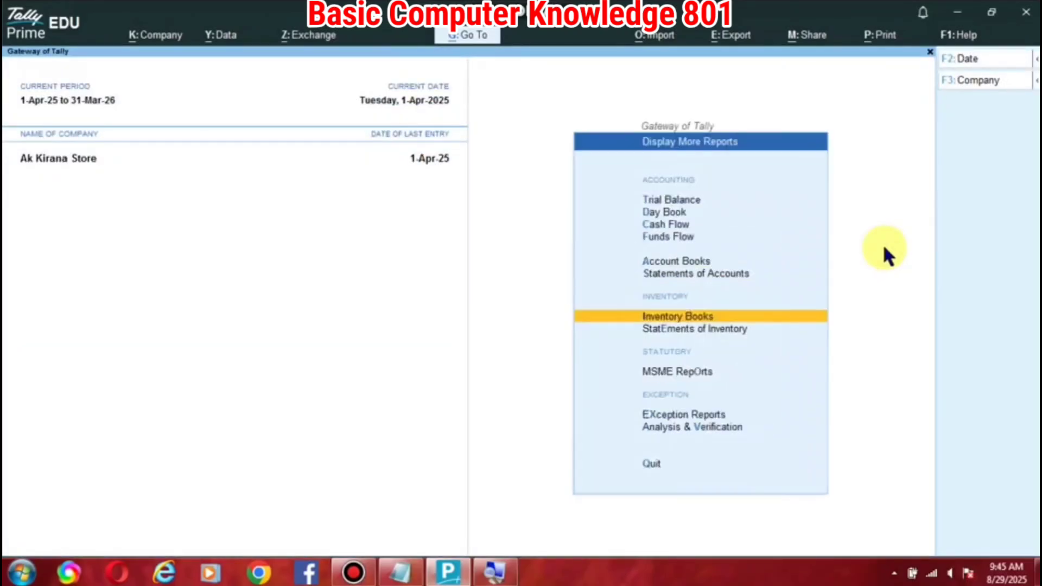
key(Escape)
key(Escape)
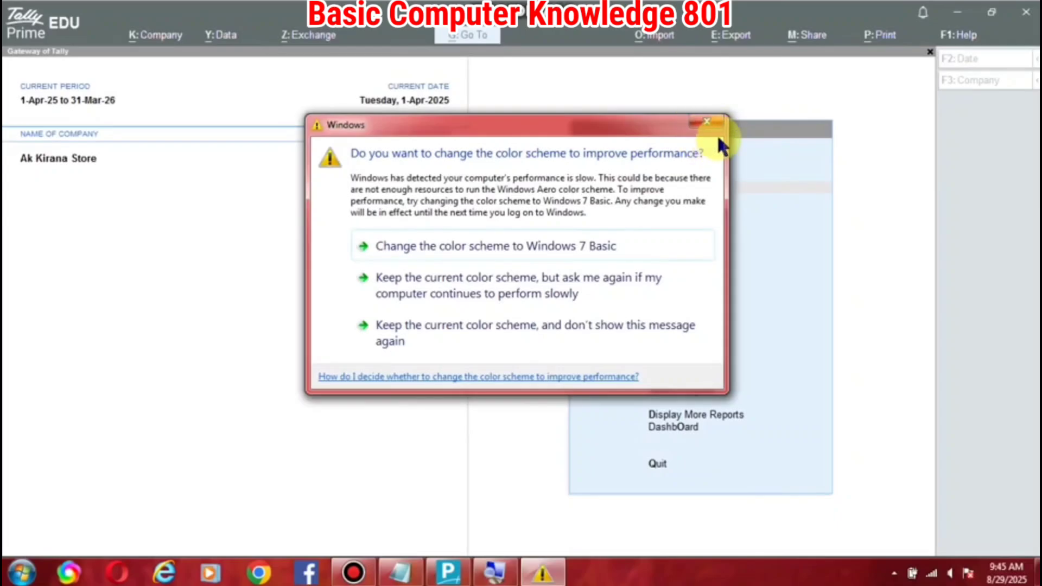
click(708, 122)
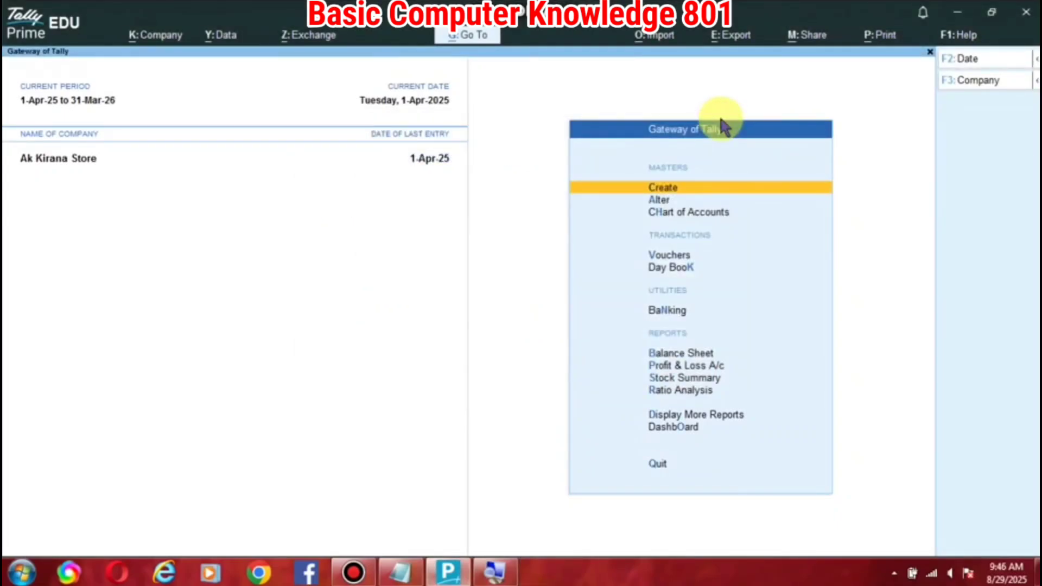
Step: Start a new Stock Journal voucher for transferring materials
key(v)
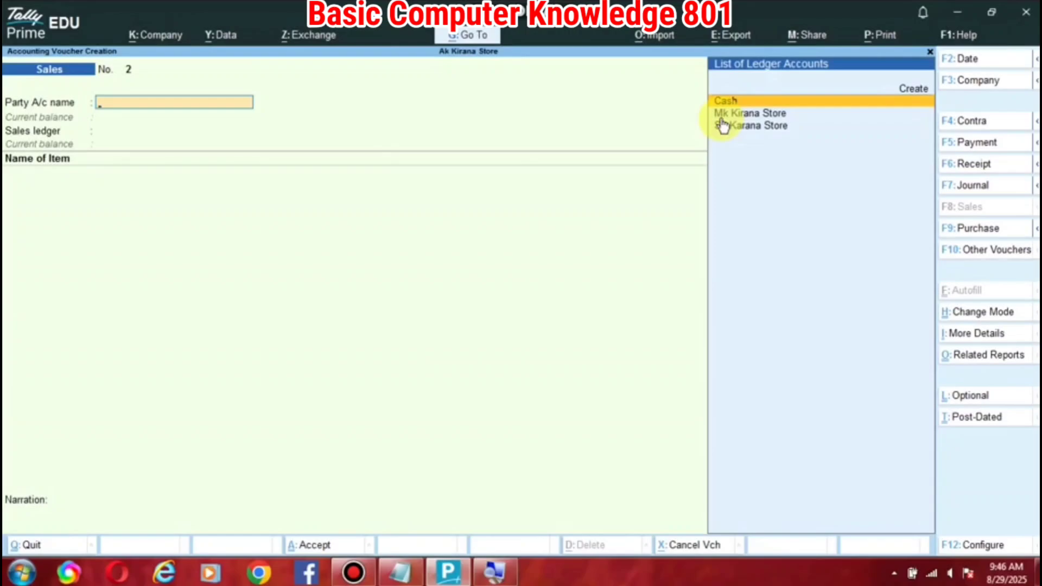
key(alt)
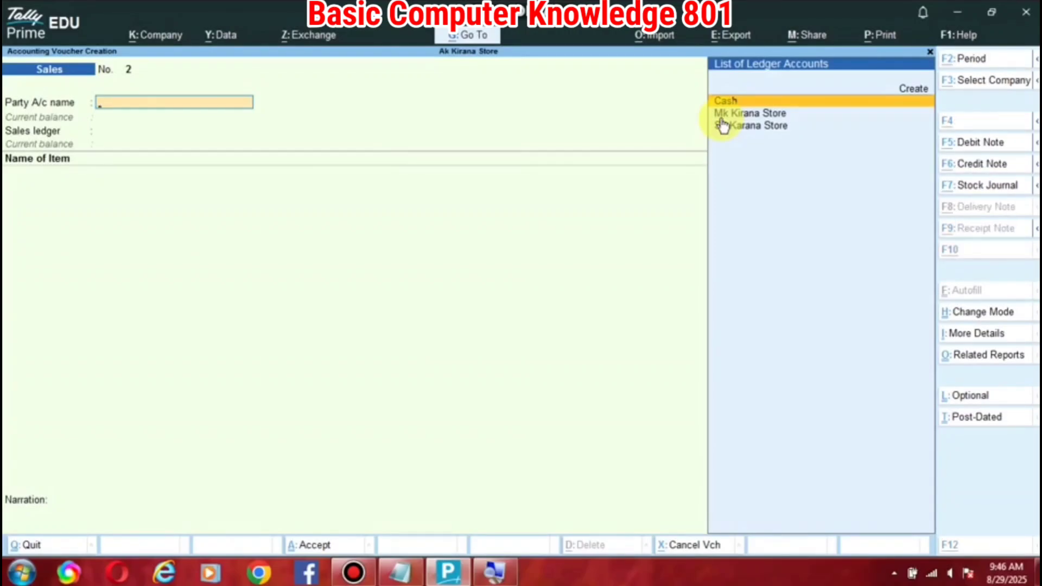
key(alt+F7)
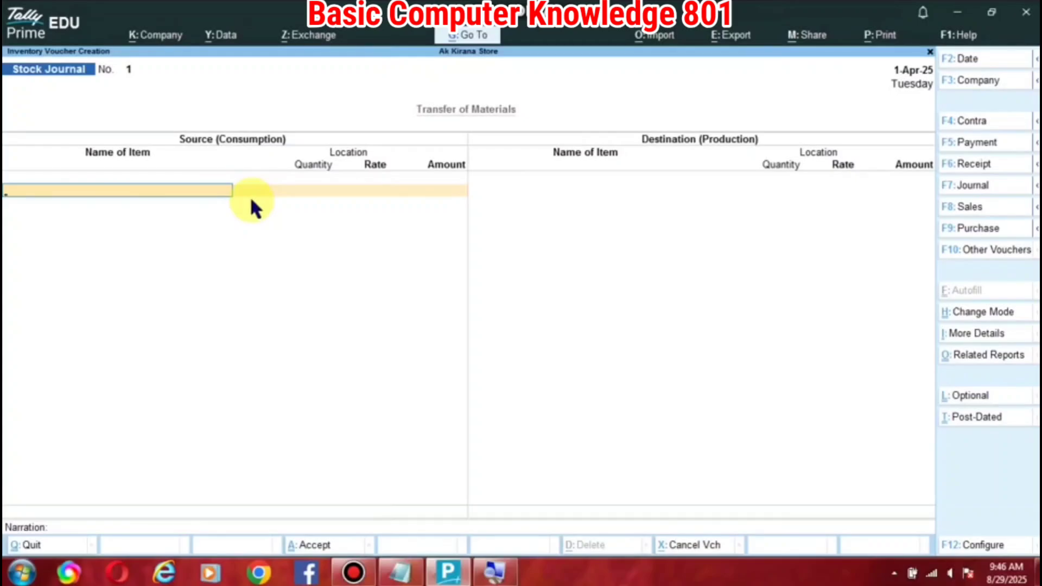
Step: Add Rise to the source side from the Ambari location, with quantity 5 kg at the rate of 50.00/kg
key(space)
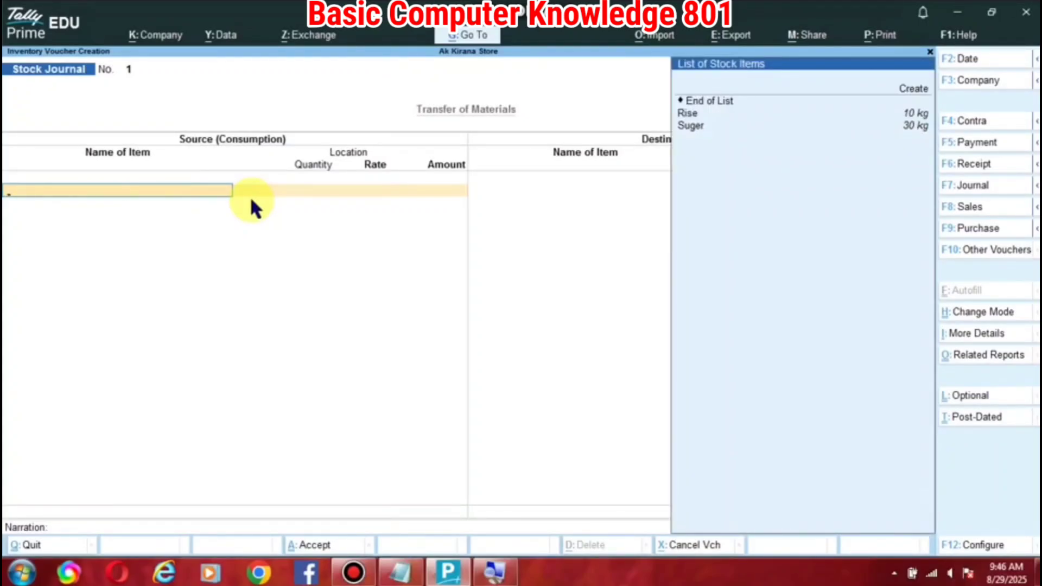
key(Down)
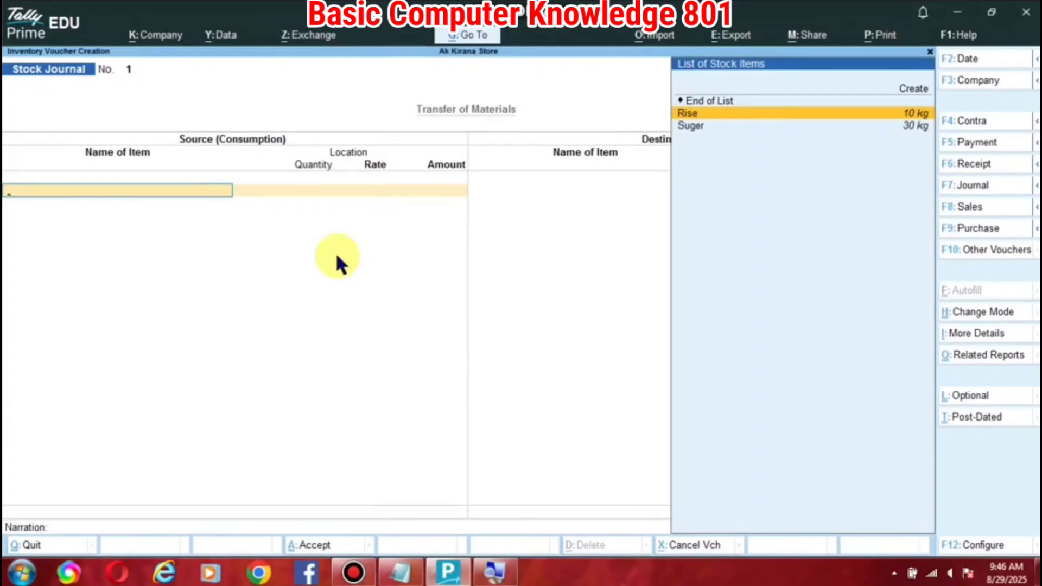
key(Return)
key(Return)
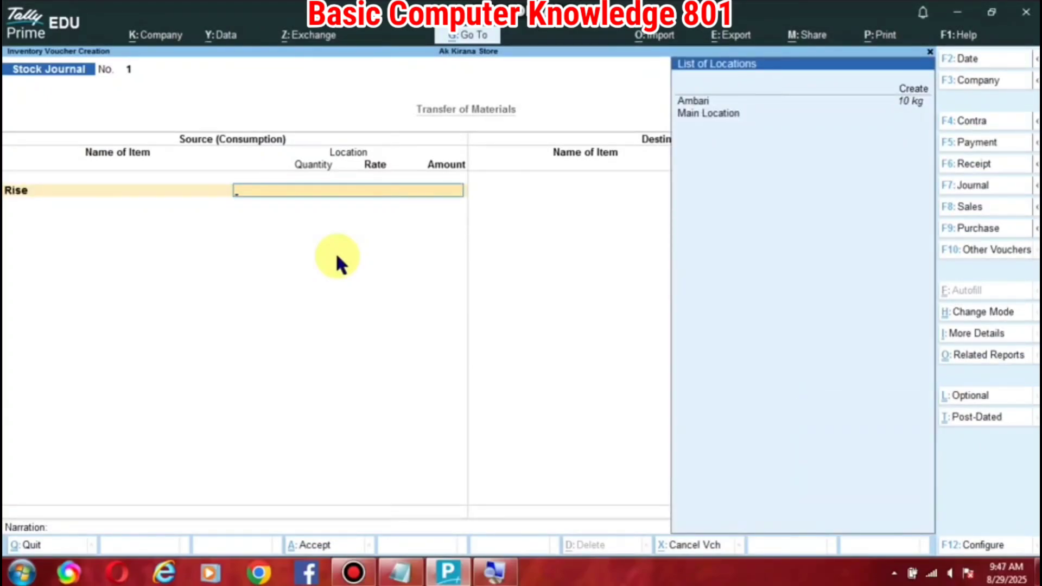
key(Down)
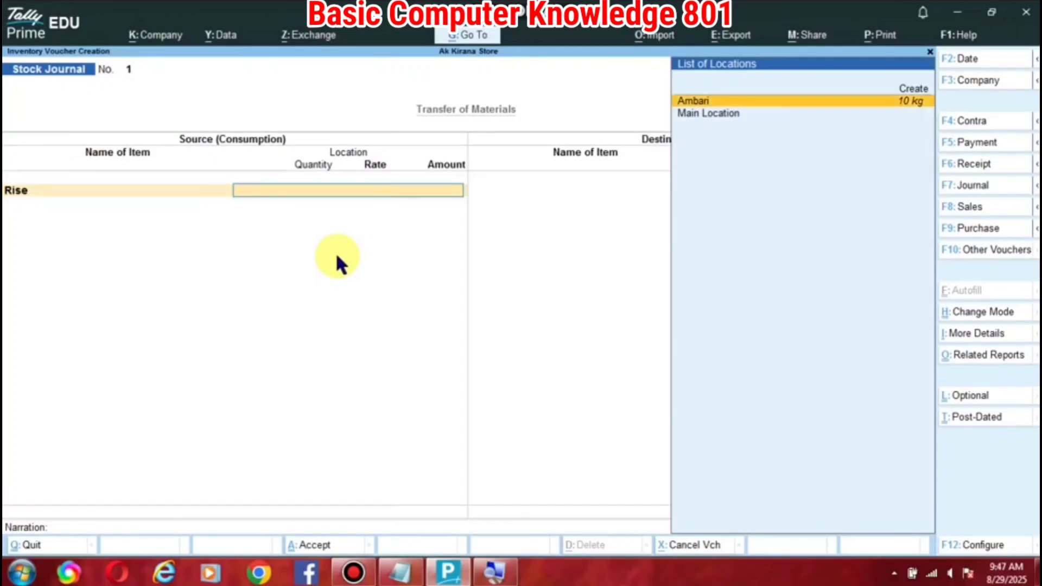
key(Return)
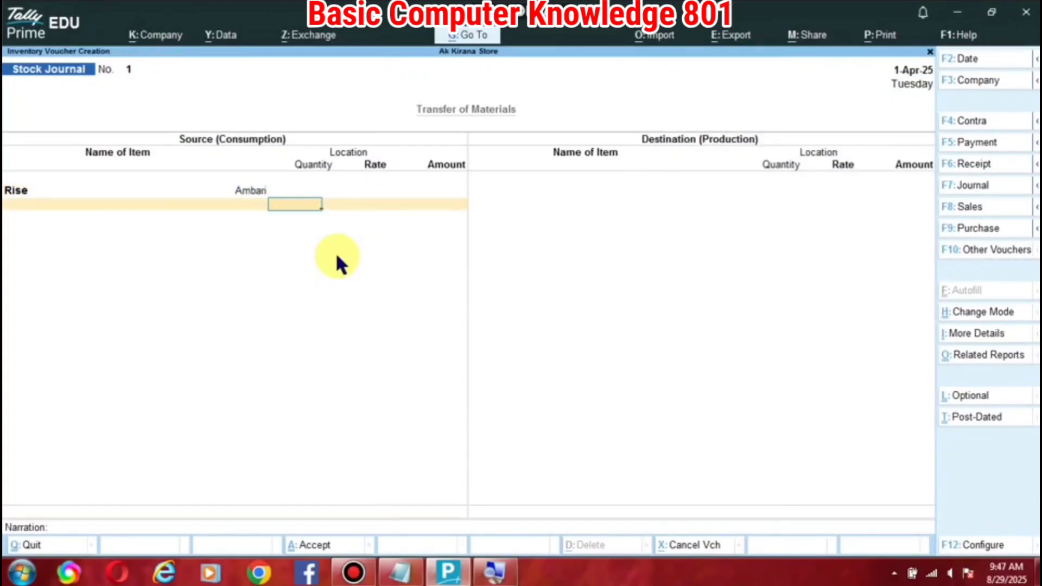
text(5)
key(Return)
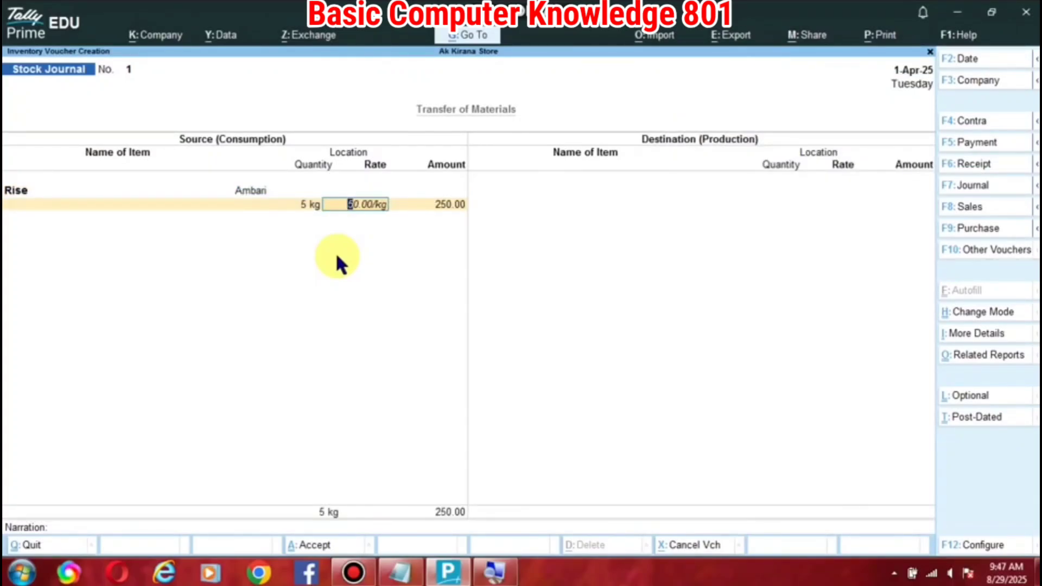
key(Return)
key(Return)
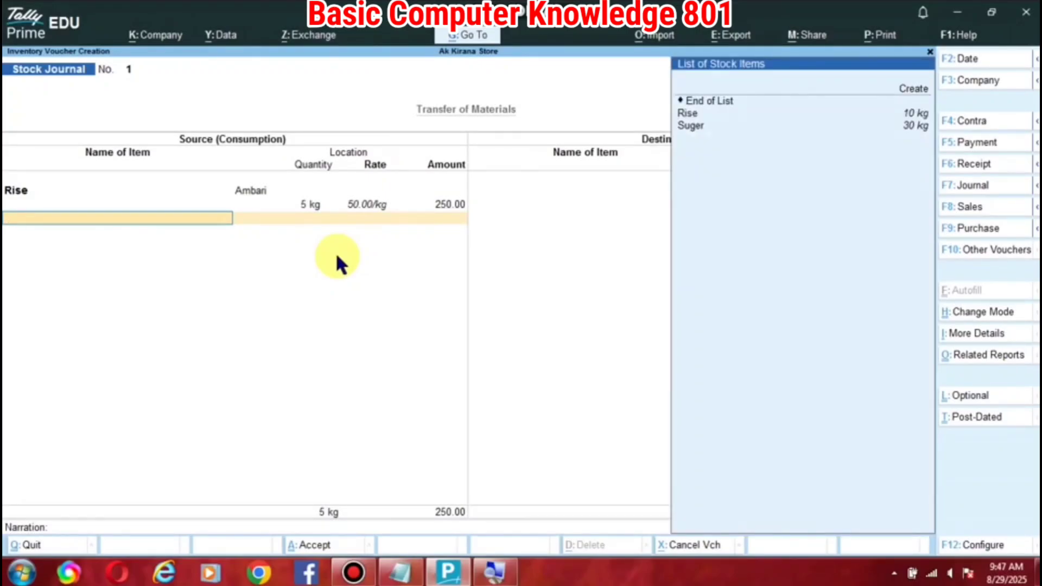
Step: Add Suger to the source side from Ambari, 10 kg at 46.00/kg, and end the source item list
key(Down)
key(Down)
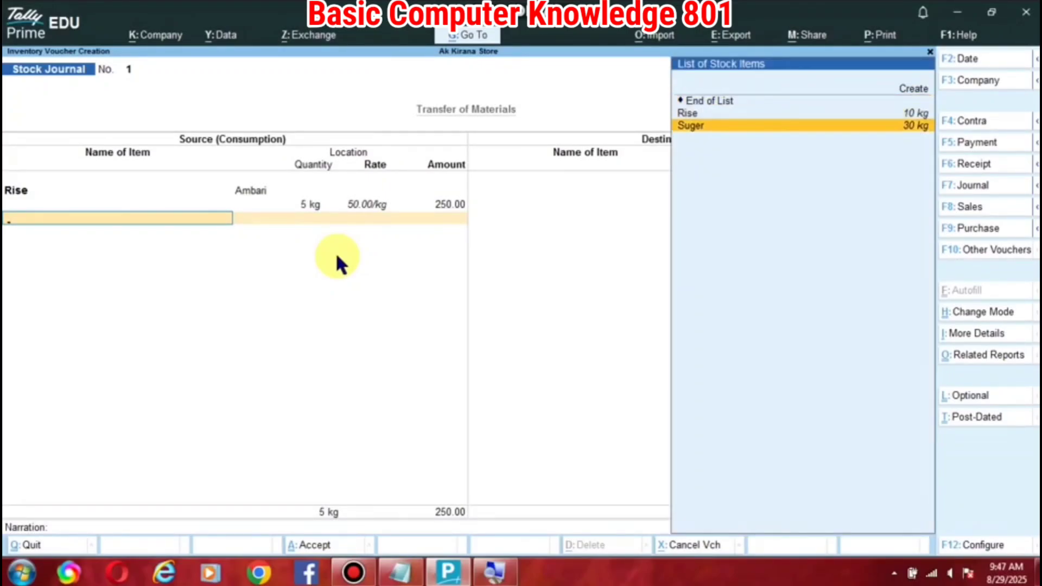
key(Return)
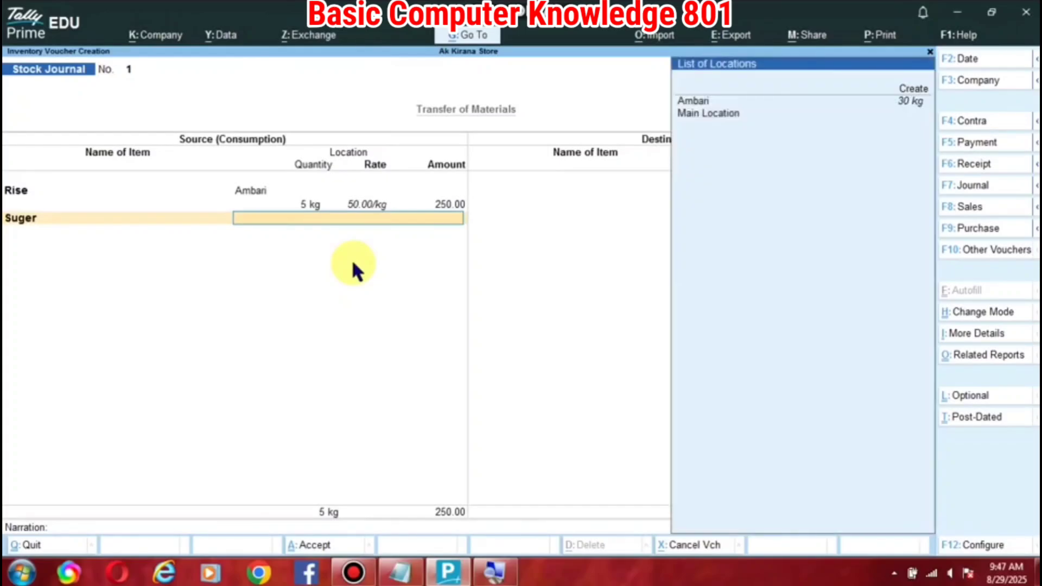
key(Down)
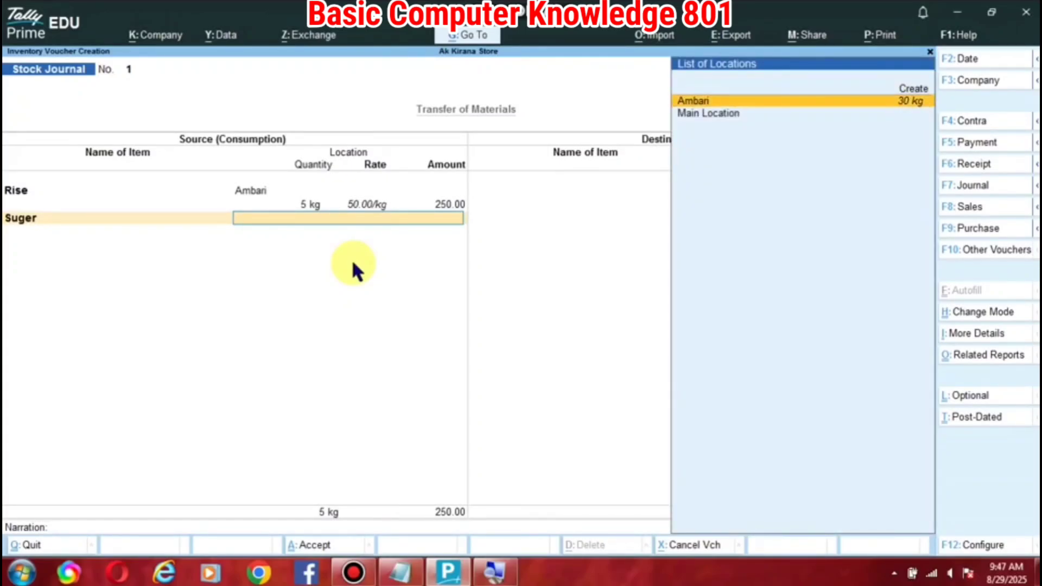
key(Return)
text(0)
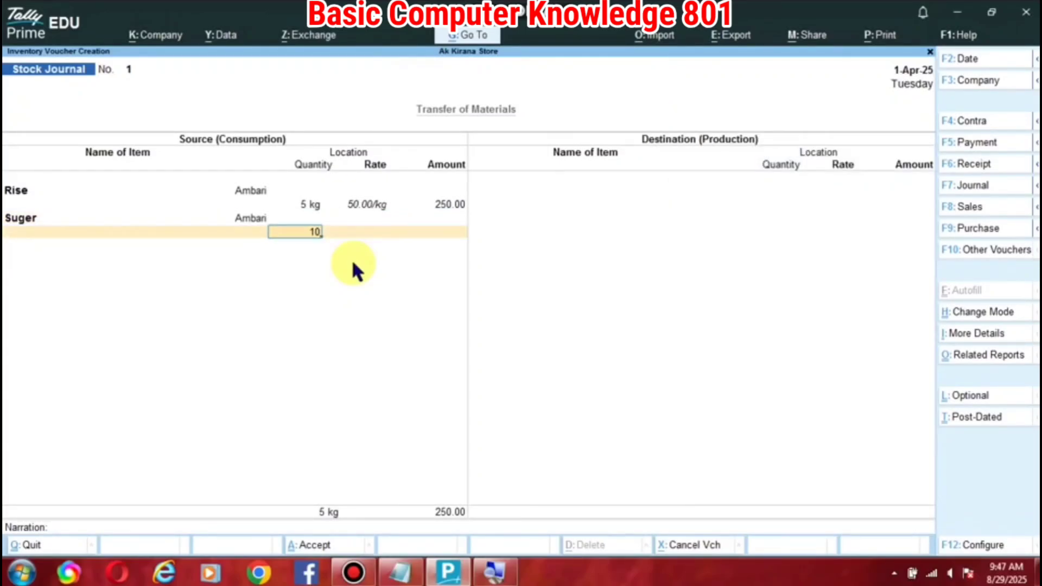
key(Return)
key(Return)
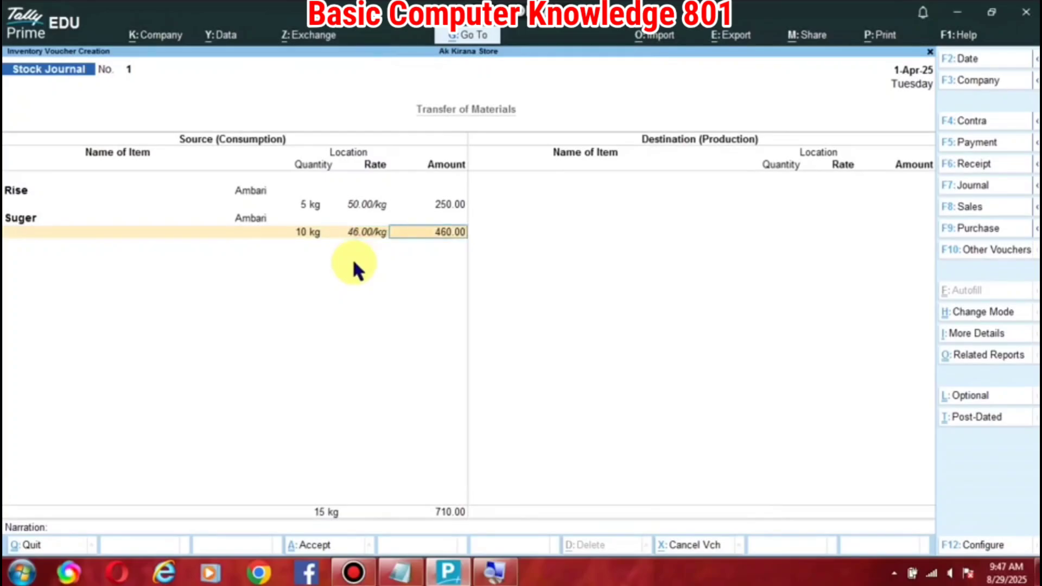
key(Return)
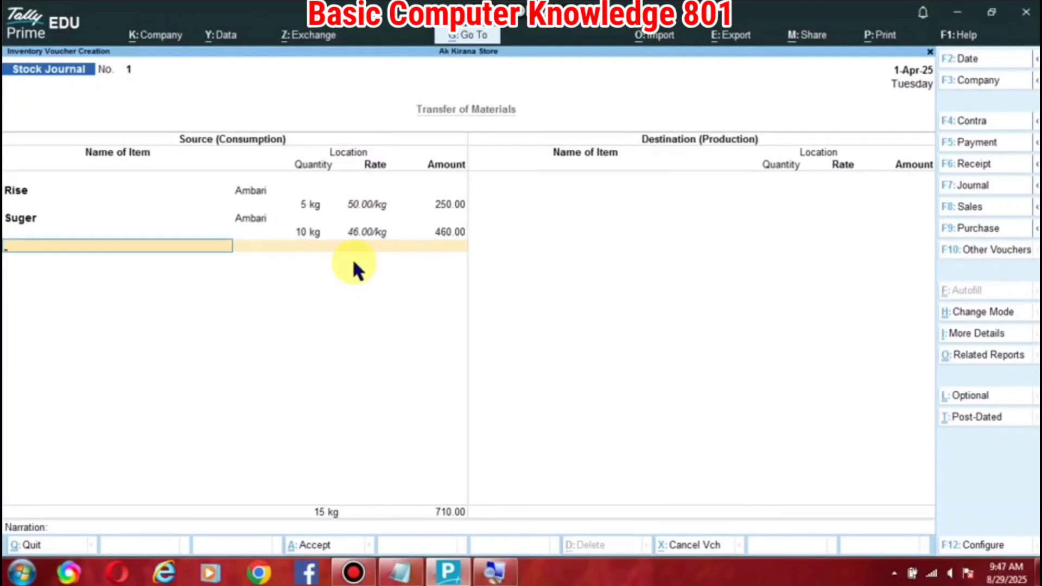
key(space)
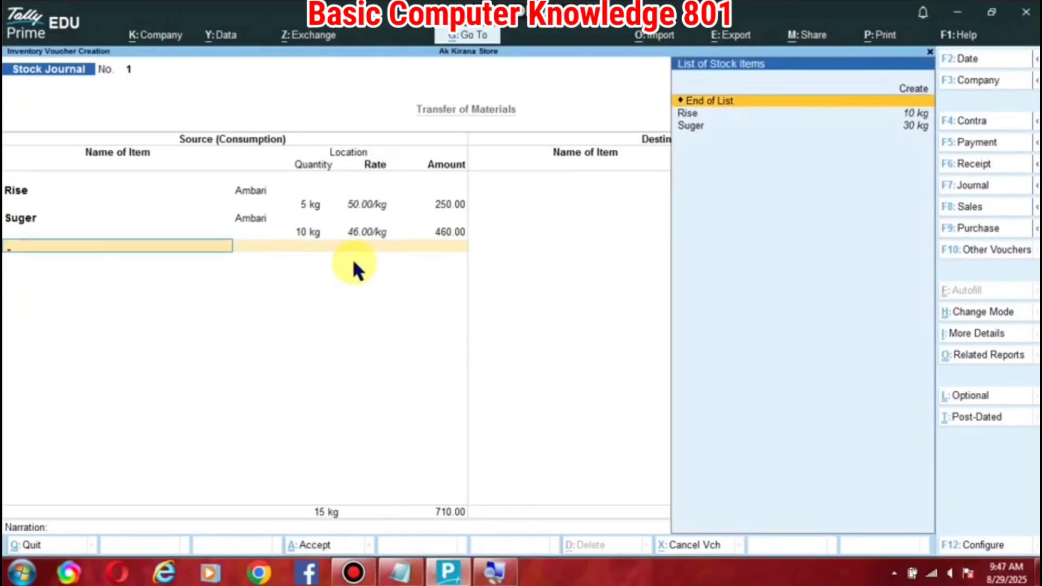
key(Return)
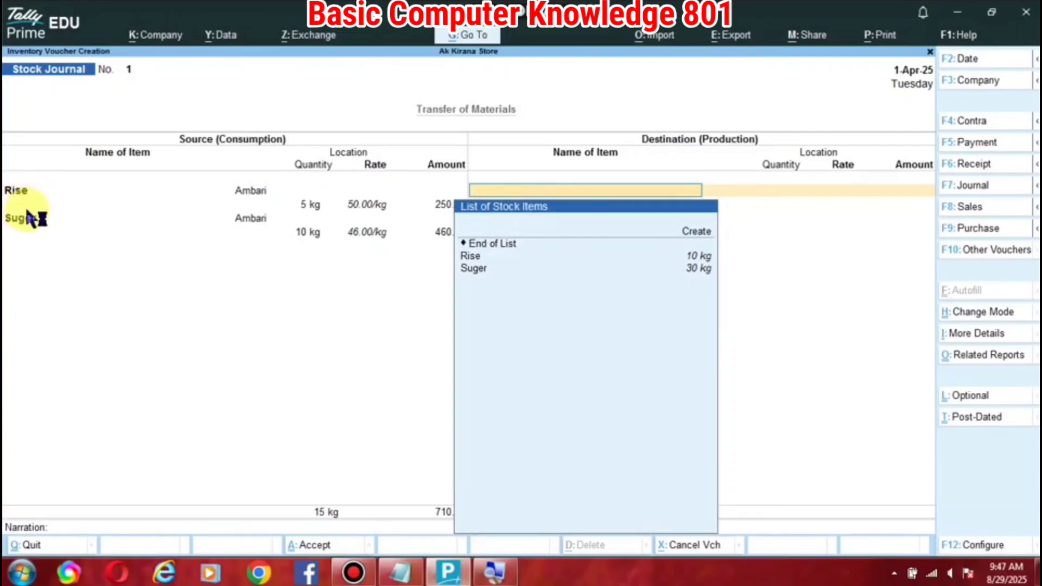
Step: Add Rise to the destination side at Main Location, with quantity 5 kg at the rate of 50.00/kg
key(Down)
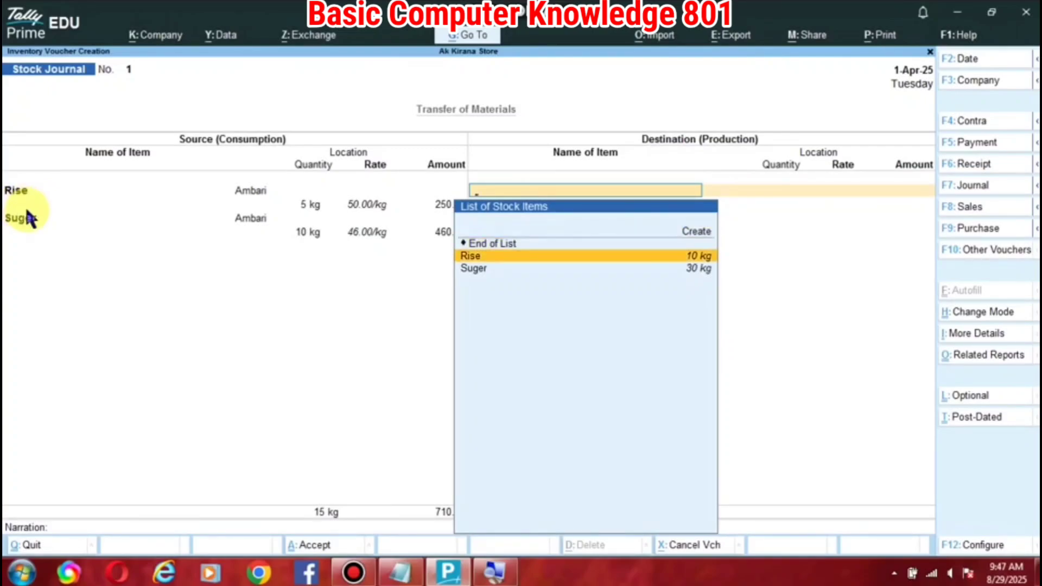
key(Return)
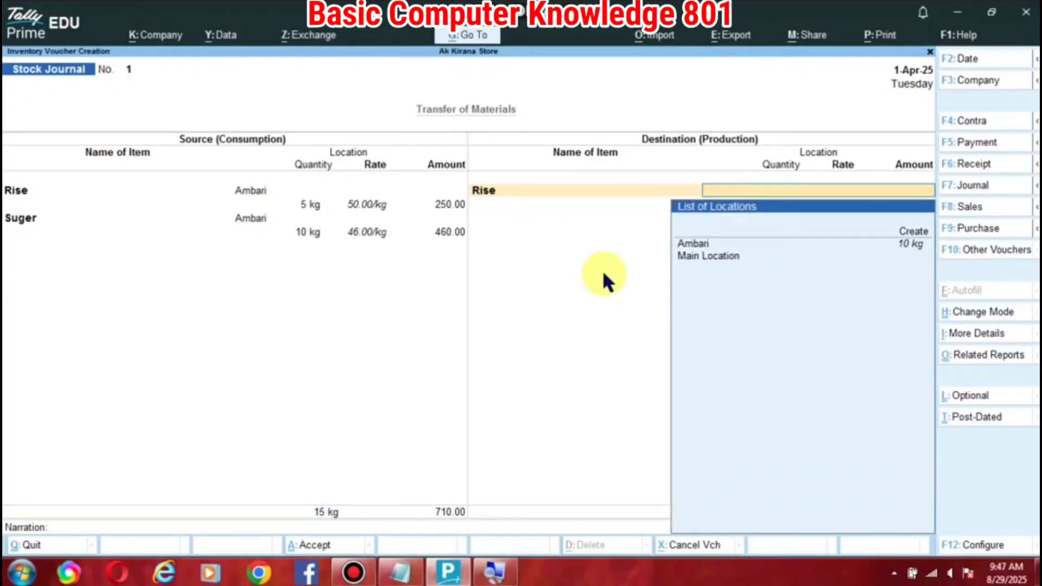
key(Down)
key(Down)
key(Return)
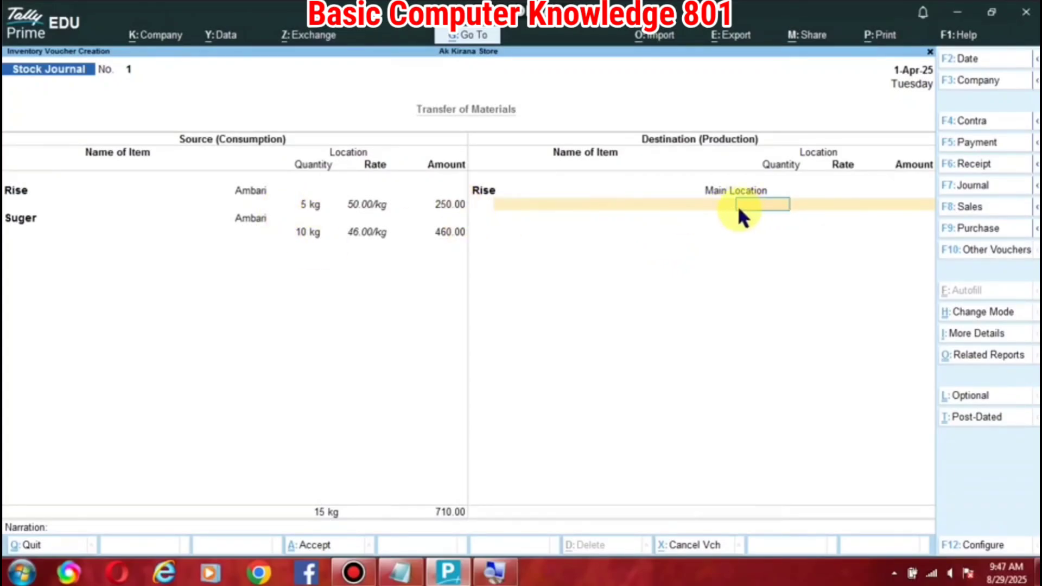
text(5)
key(Return)
key(Return)
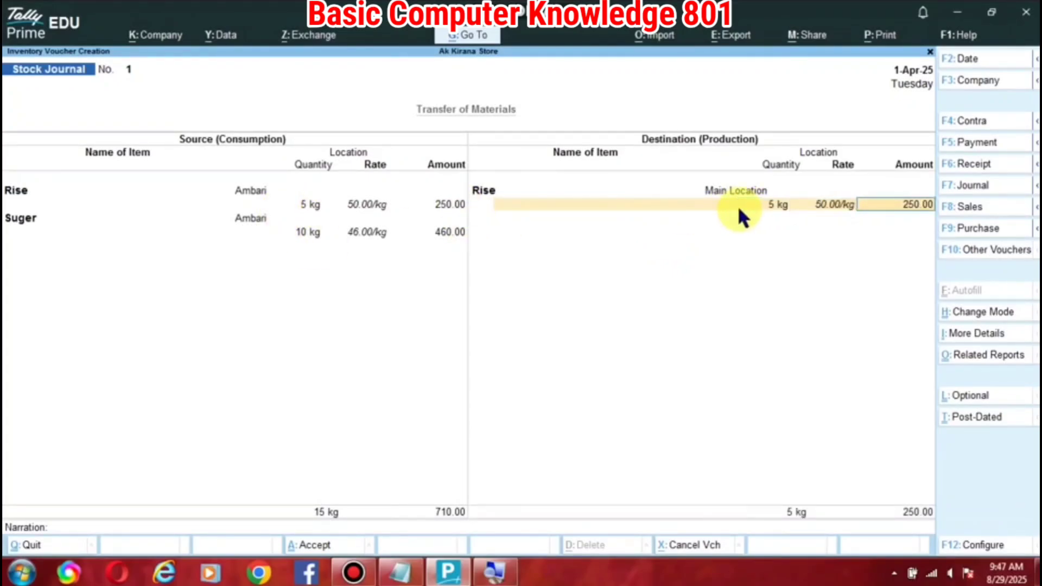
key(Return)
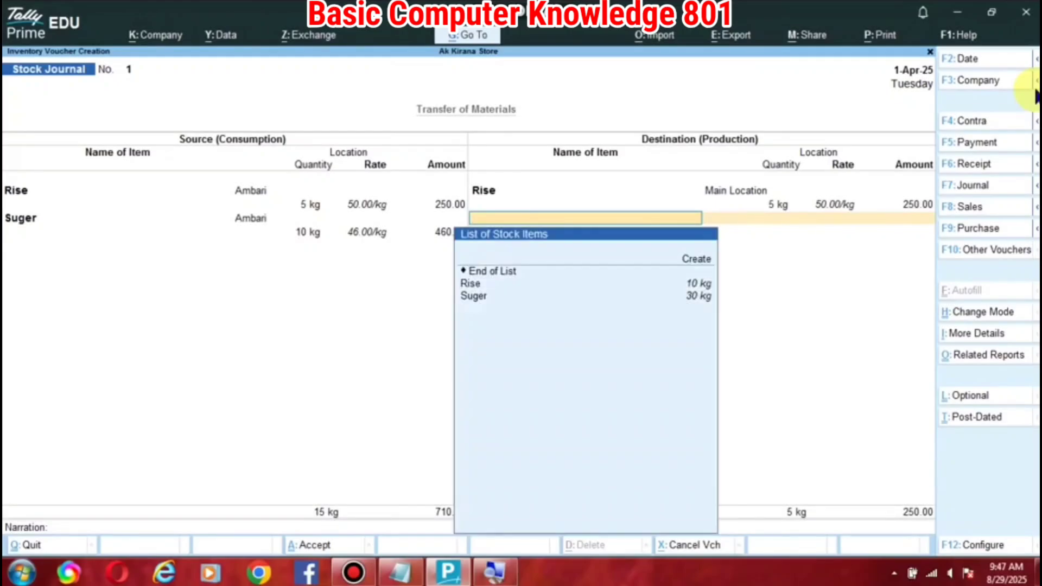
Step: Add Suger to the destination side at Main Location, with quantity 10 kg at the rate of 46.00/kg
key(Down)
key(Down)
key(Down)
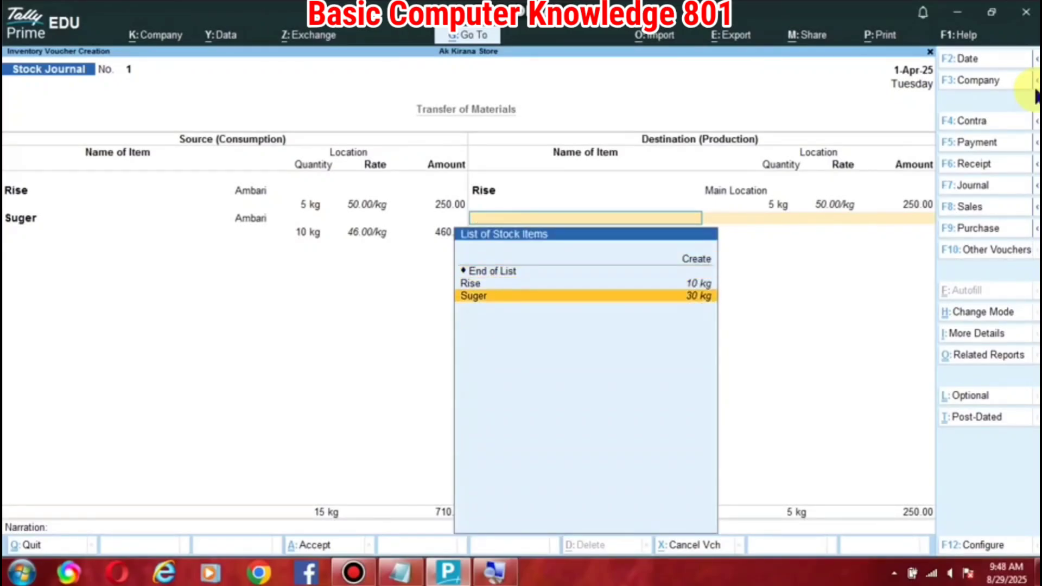
key(Return)
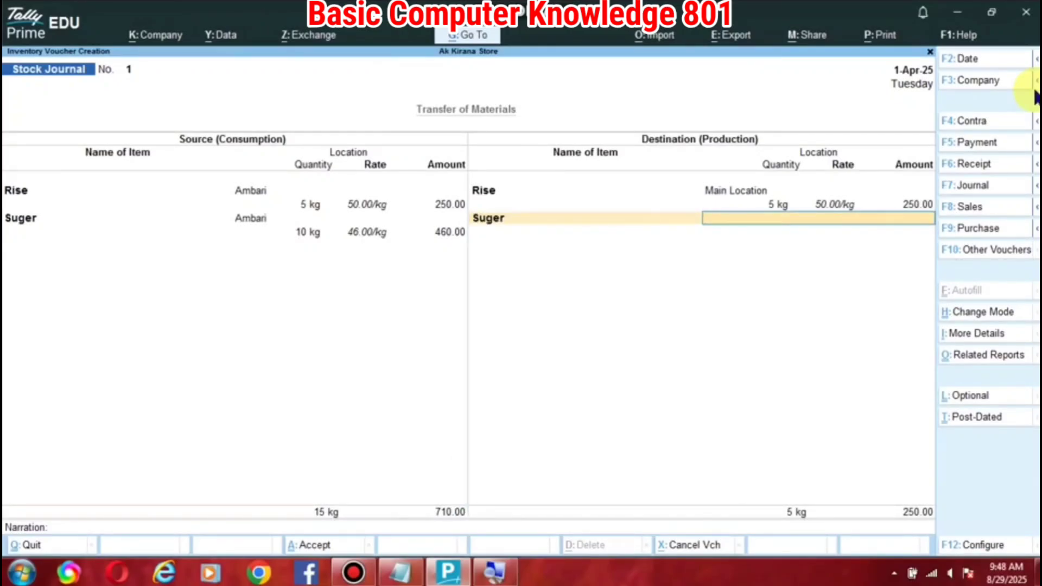
key(Down)
key(Down)
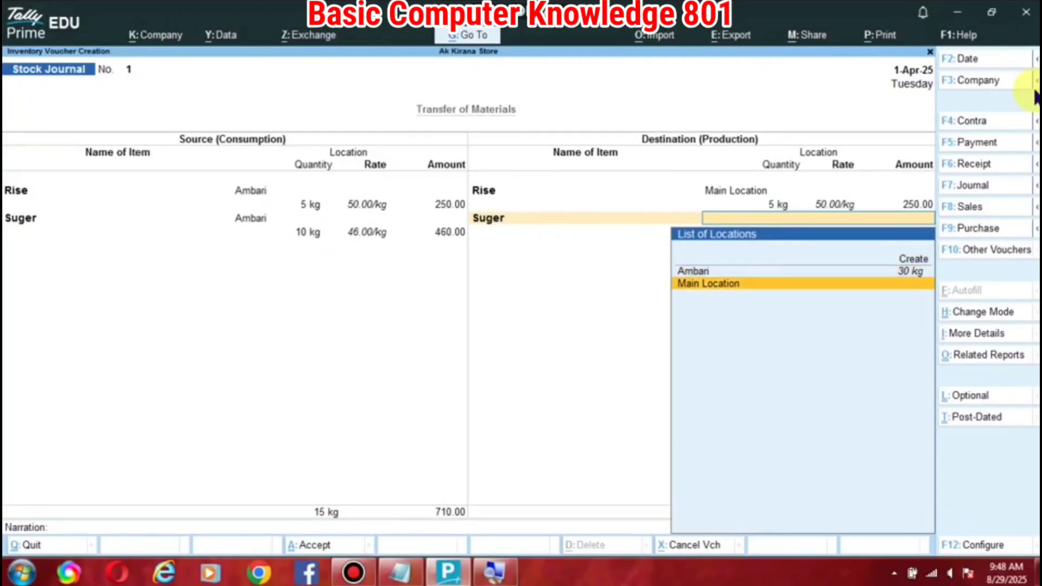
key(Return)
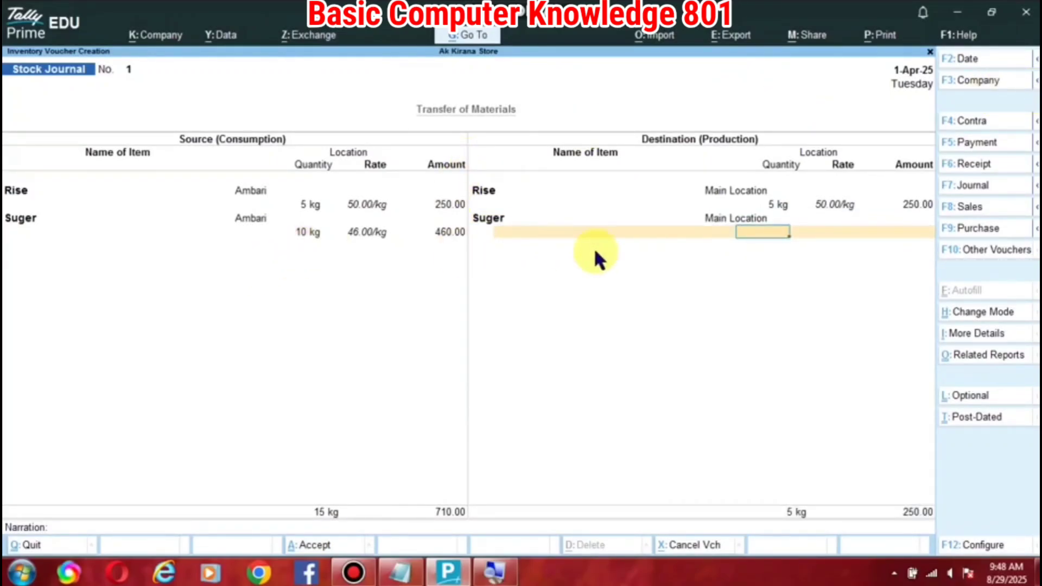
text(10)
key(Return)
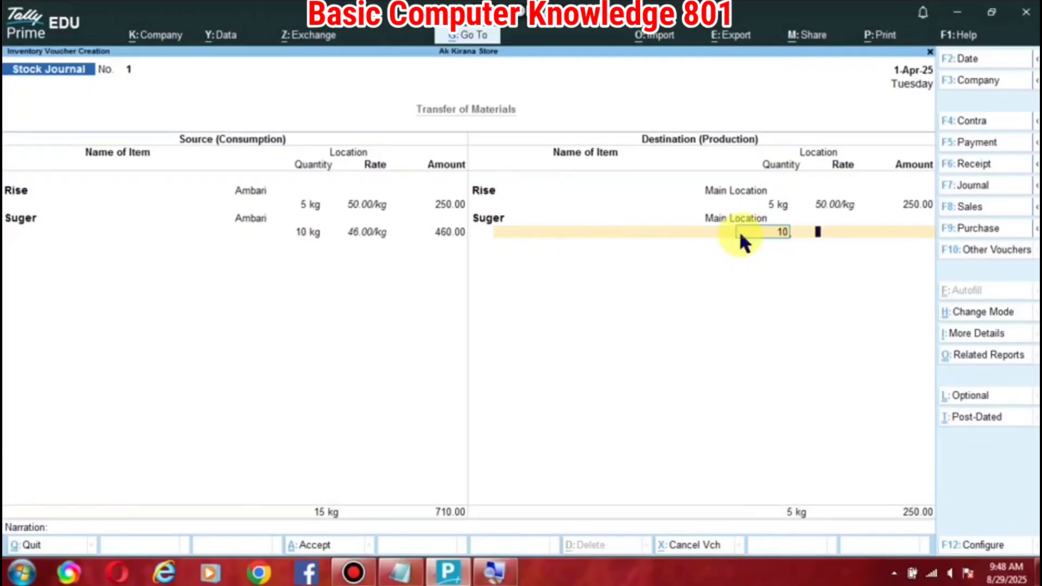
key(Return)
key(Return)
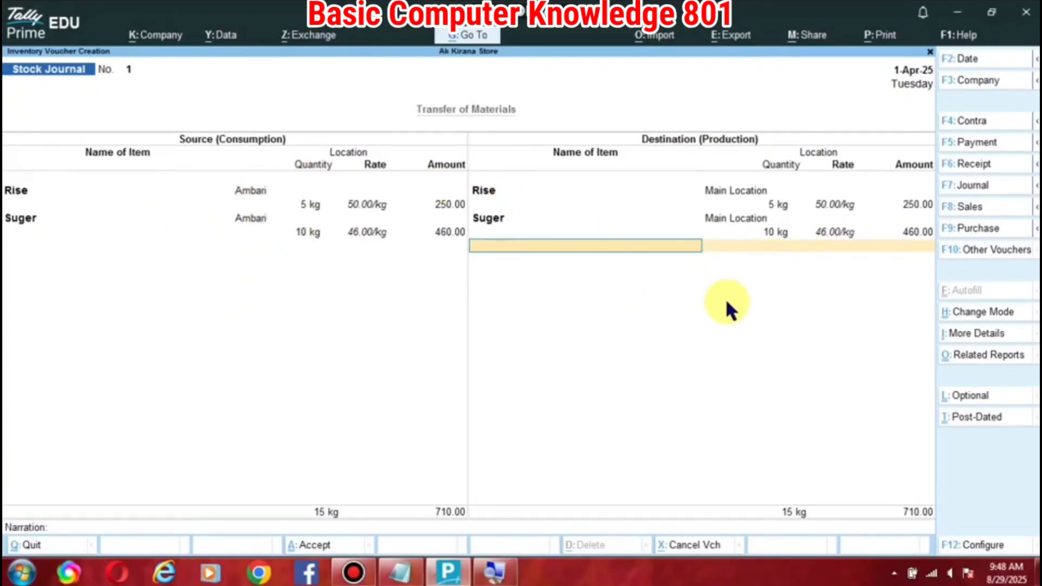
Step: End the destination item list, save the Stock Journal voucher without a narration, and return to the Gateway of Tally
key(Return)
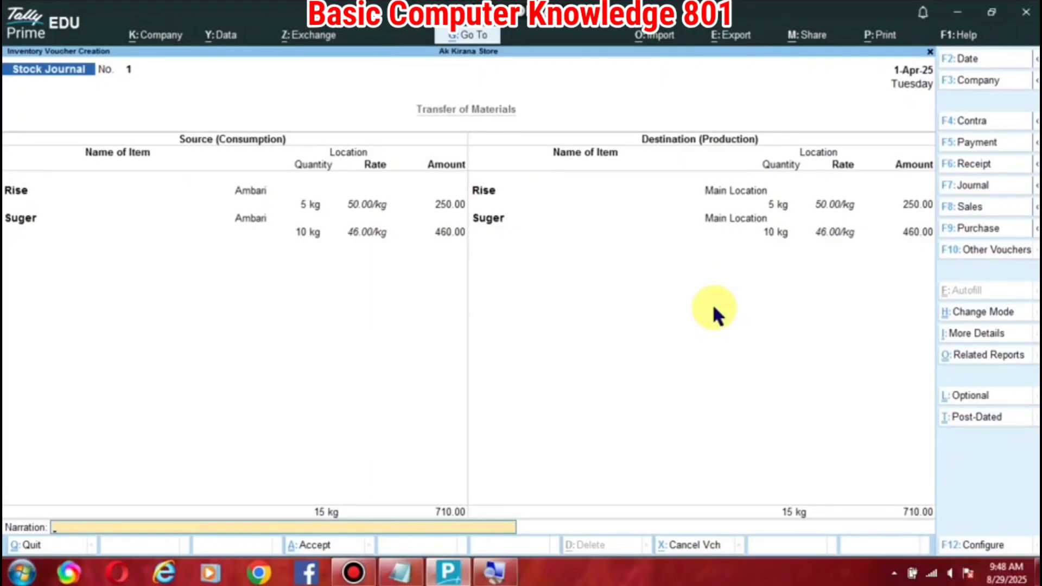
key(Return)
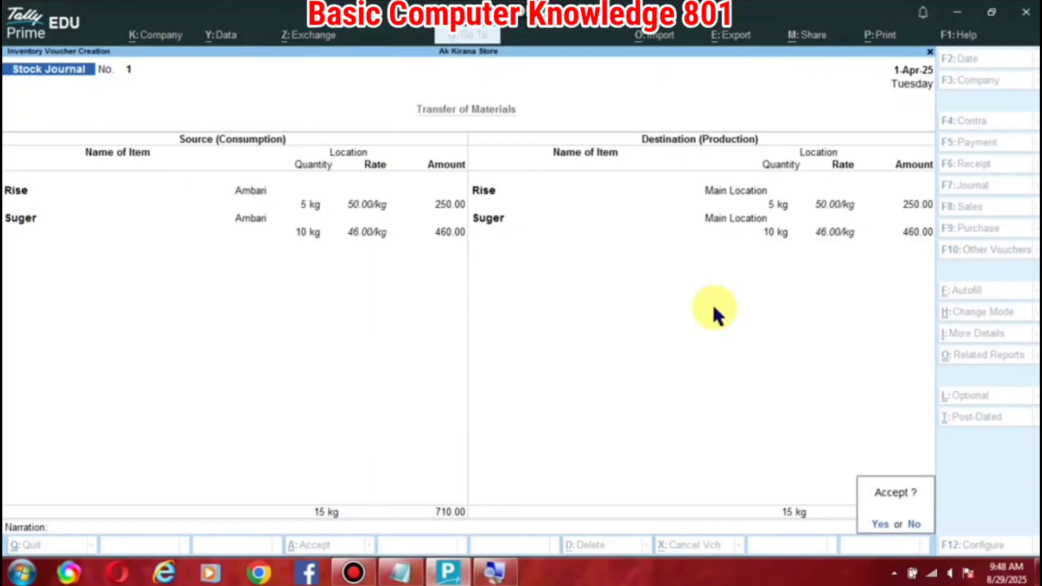
key(Return)
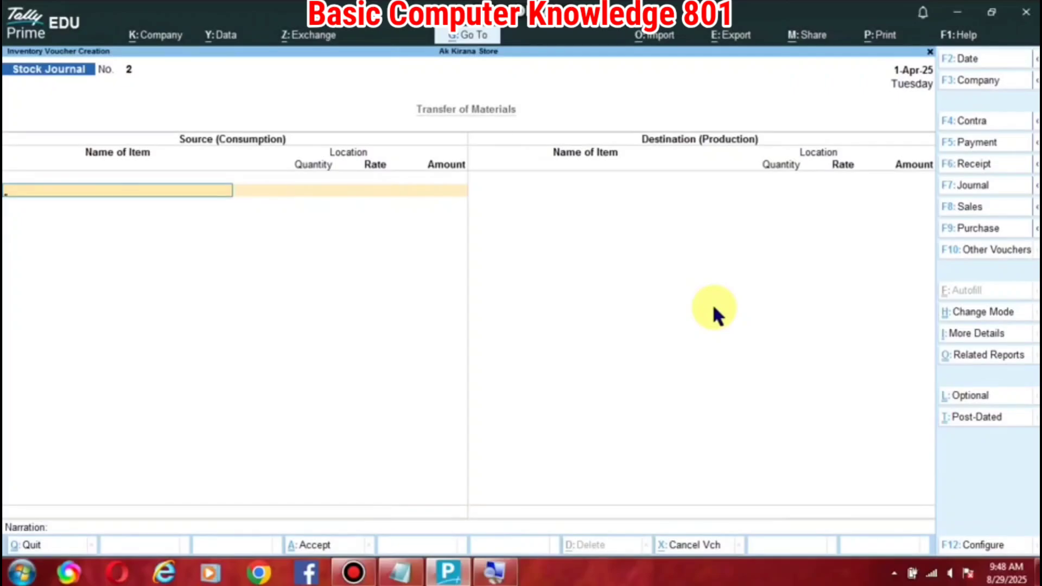
key(Escape)
key(Return)
key(Escape)
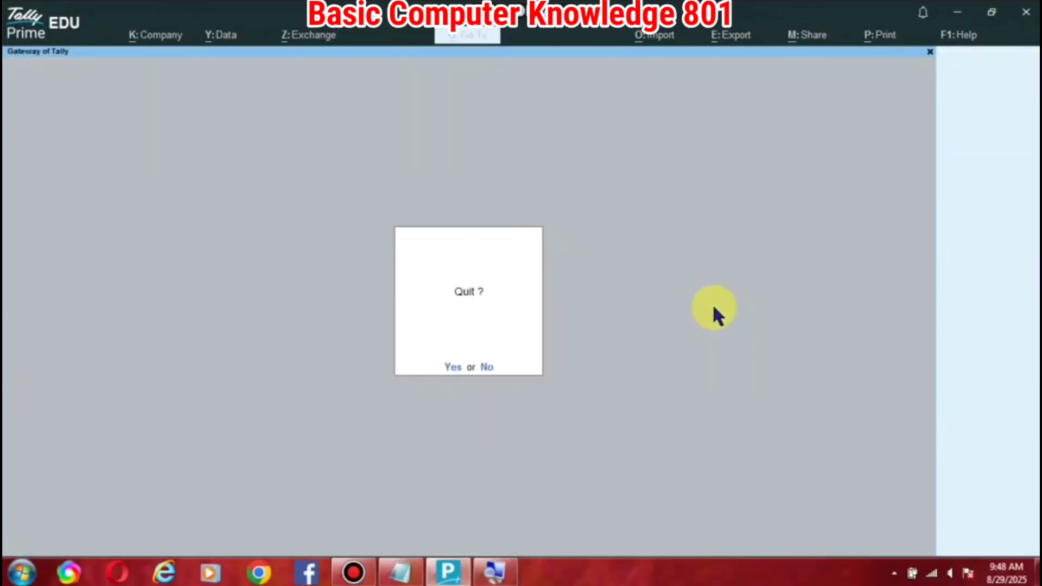
key(Escape)
Step: View the Day Book entries for 1-Apr-25, and return to the Gateway of Tally
key(d)
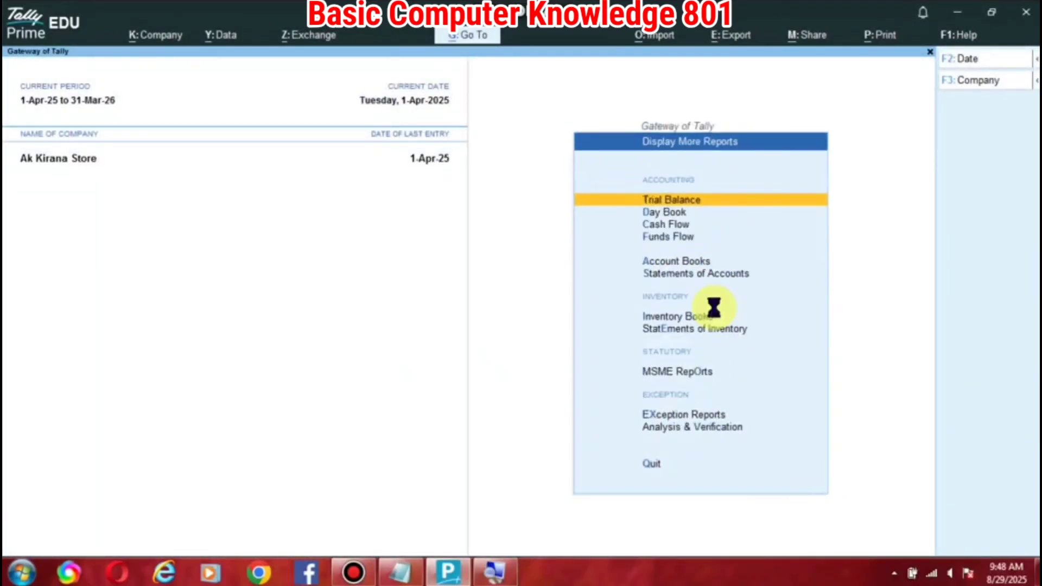
key(y)
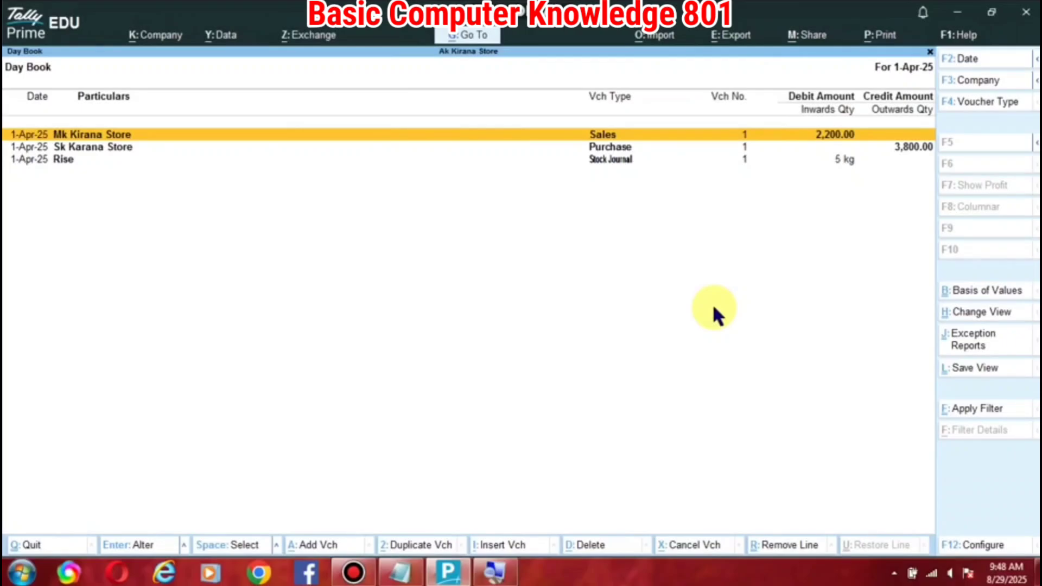
key(Escape)
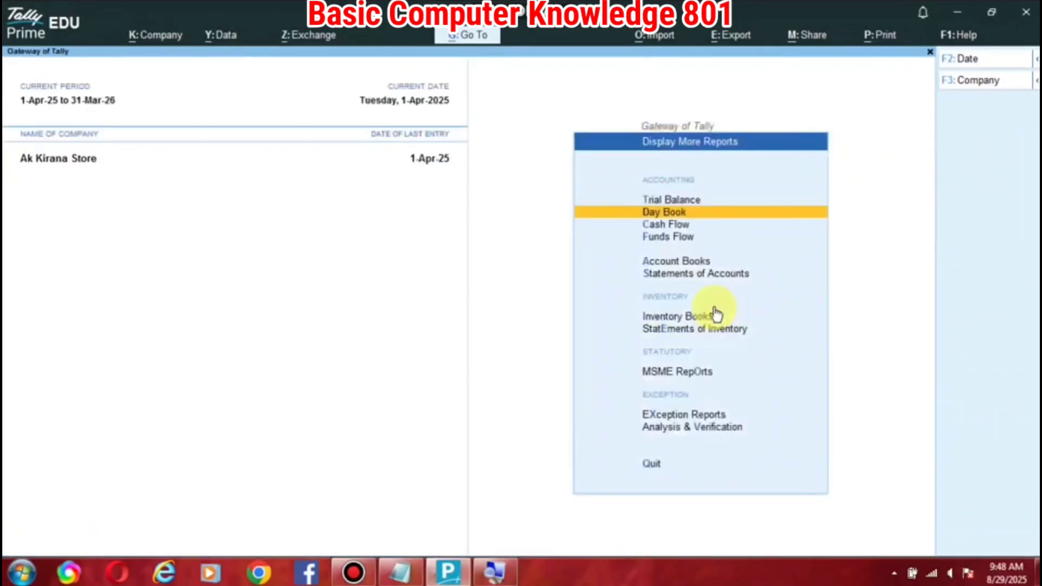
key(Escape)
key(Escape)
key(Escape)
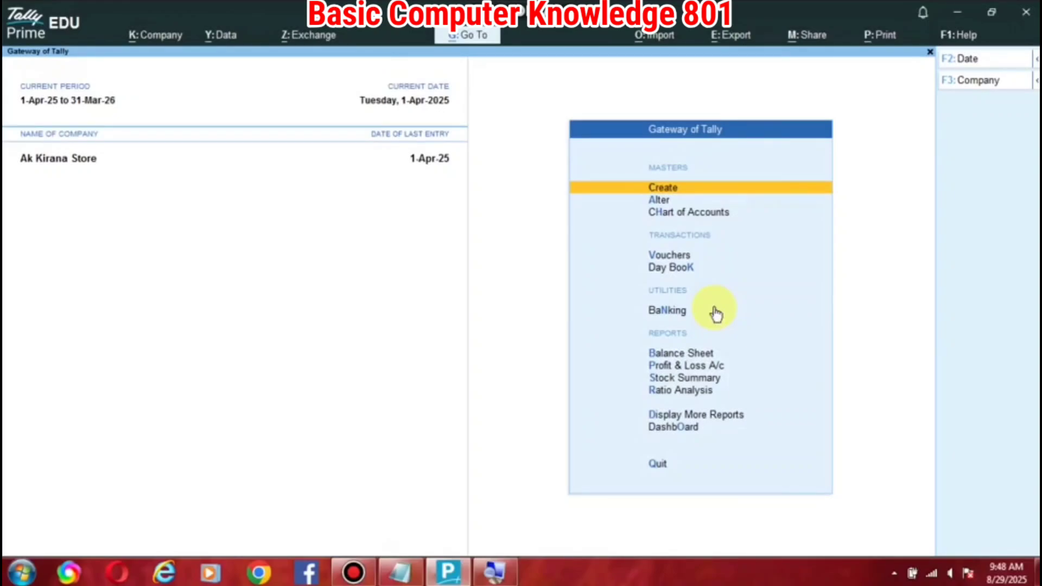
Step: Open the Inventory Books reports under Display More Reports
key(Down)
key(Down)
key(Down)
key(Down)
key(Down)
key(Down)
key(Down)
key(Down)
key(Down)
key(Down)
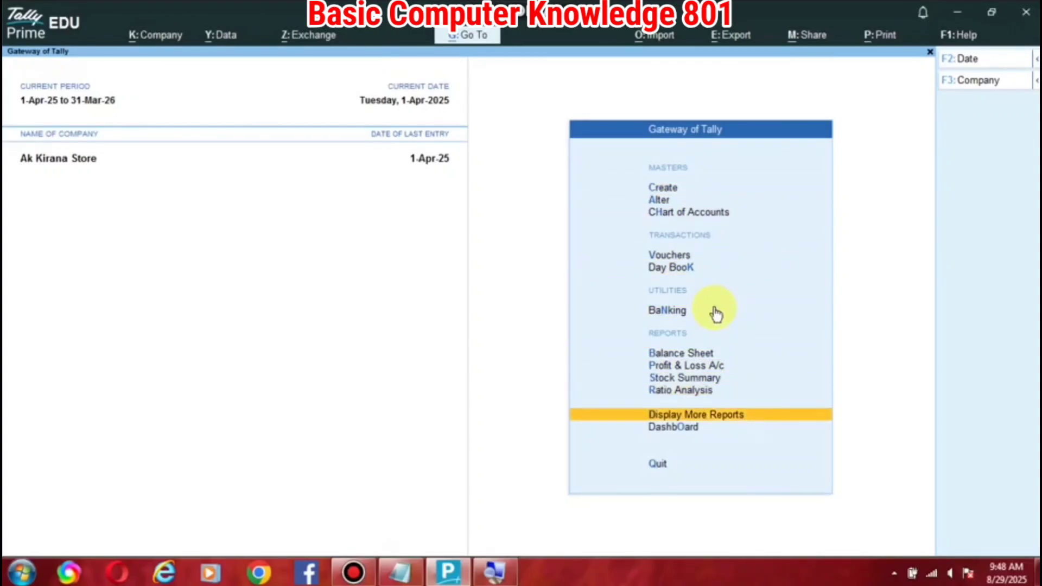
key(Down)
key(Up)
key(Return)
key(Down)
key(Down)
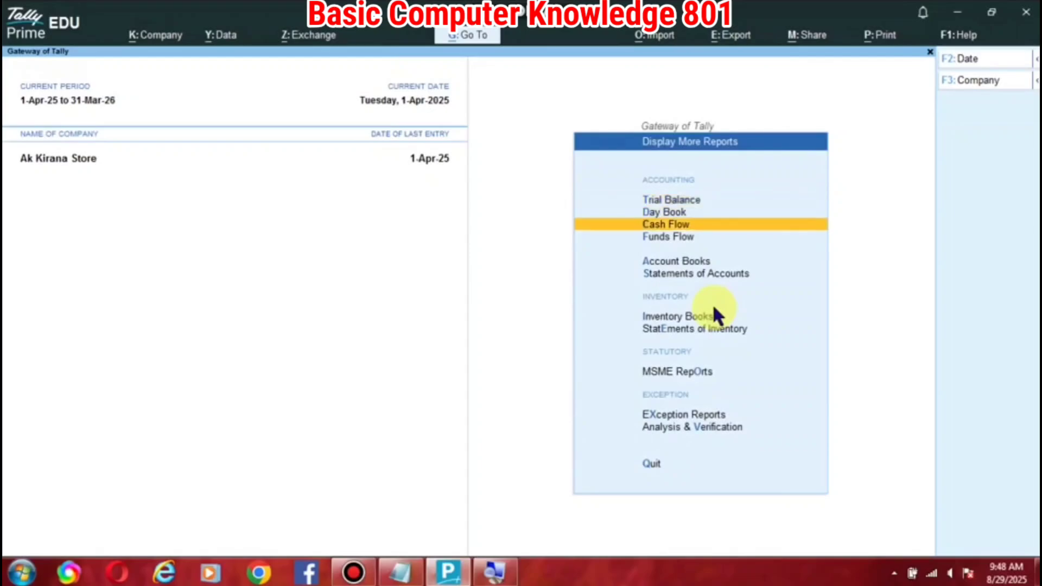
key(Down)
key(Down)
key(Down)
key(Down)
key(Down)
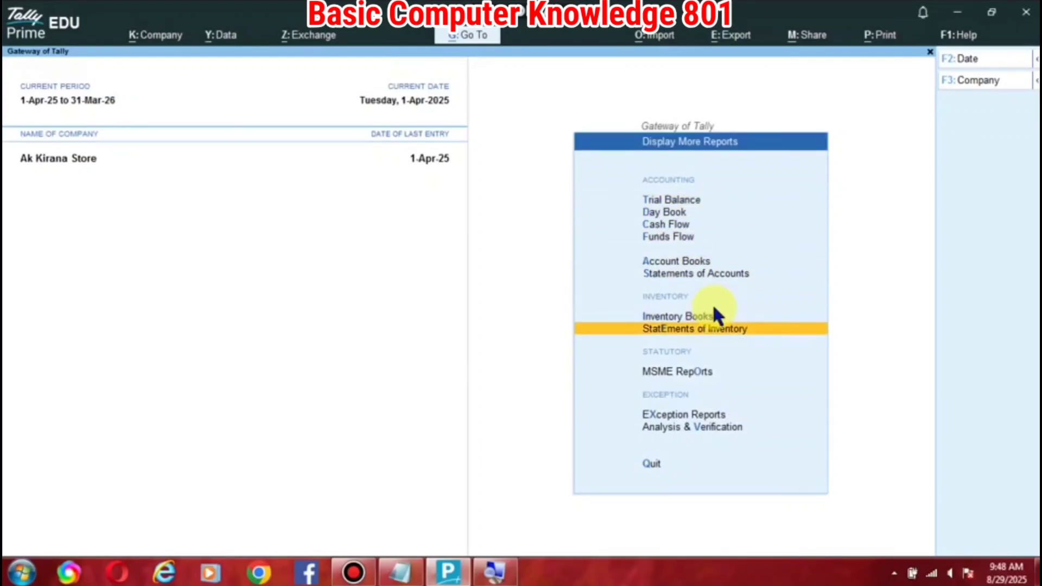
key(Up)
key(Return)
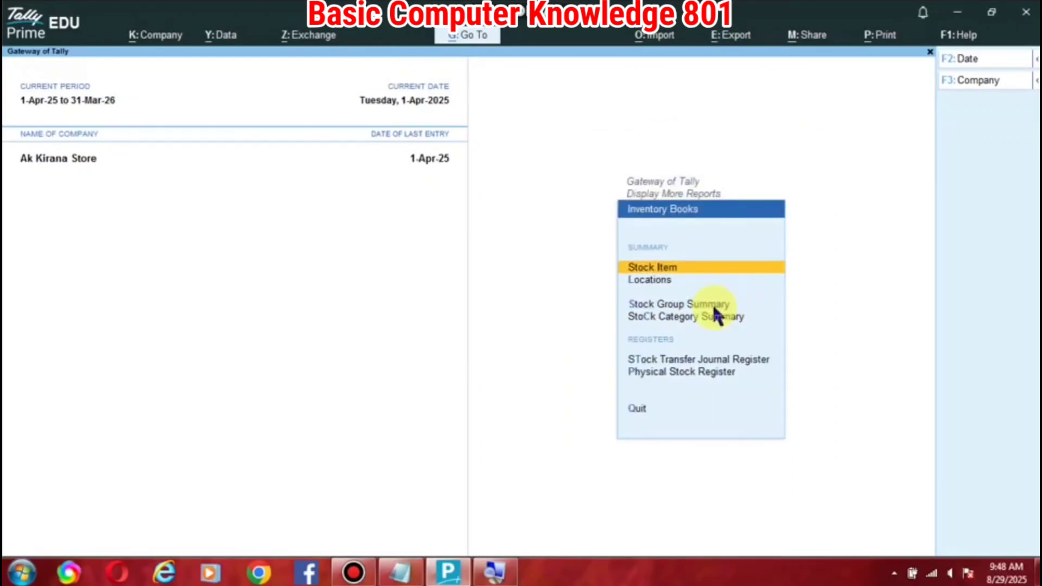
Step: Show the location summary for Ambari, dismissing the Windows color scheme prompt, and examine the closing balances of Rise and Suger
key(Down)
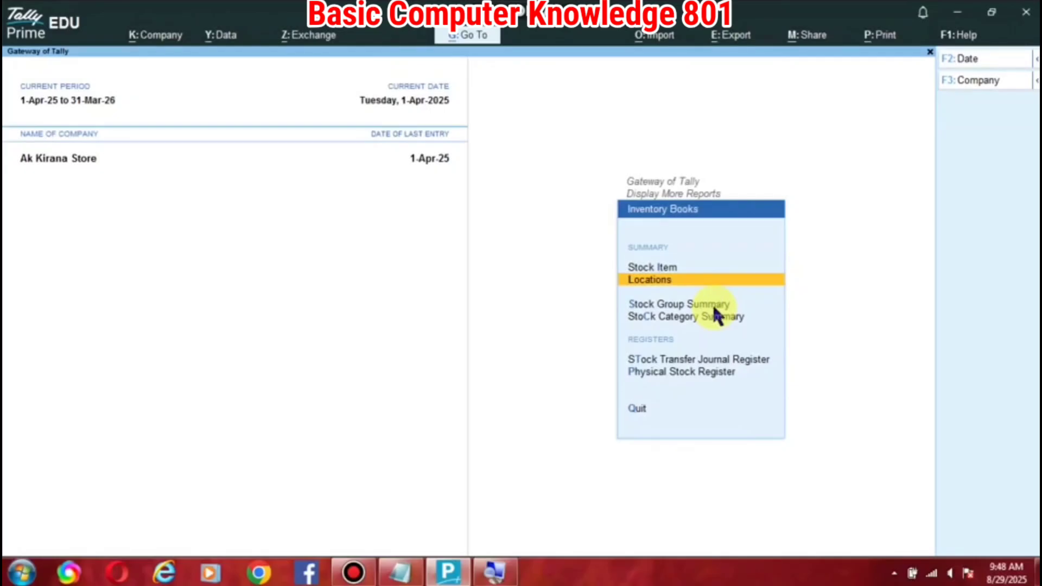
key(Return)
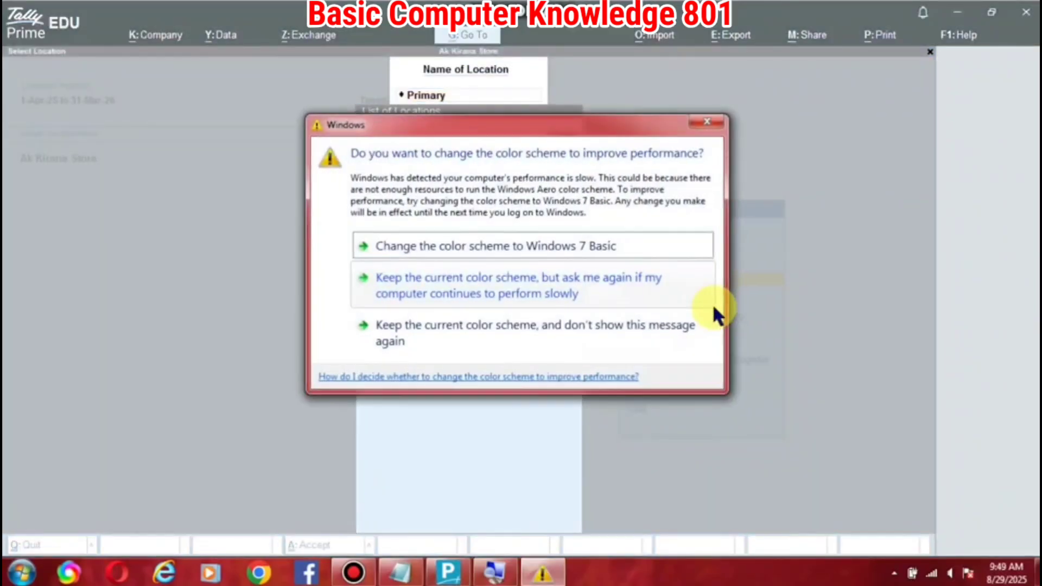
click(708, 123)
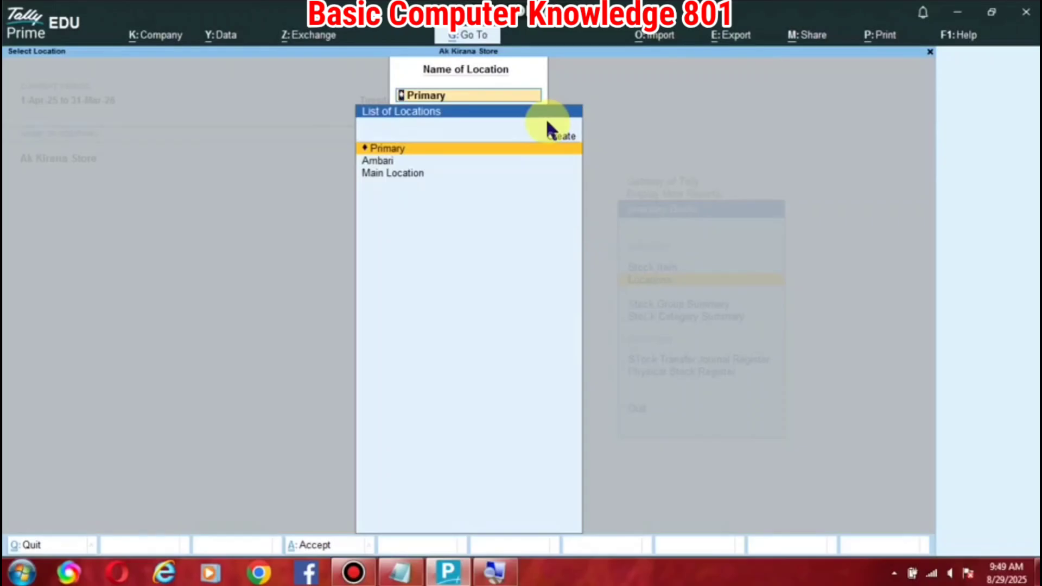
key(Down)
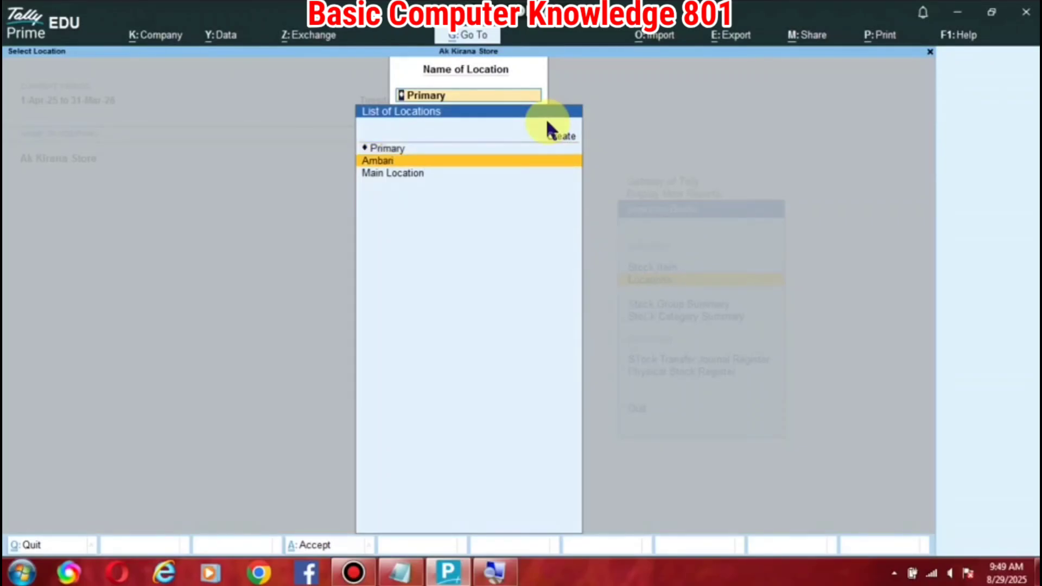
key(Return)
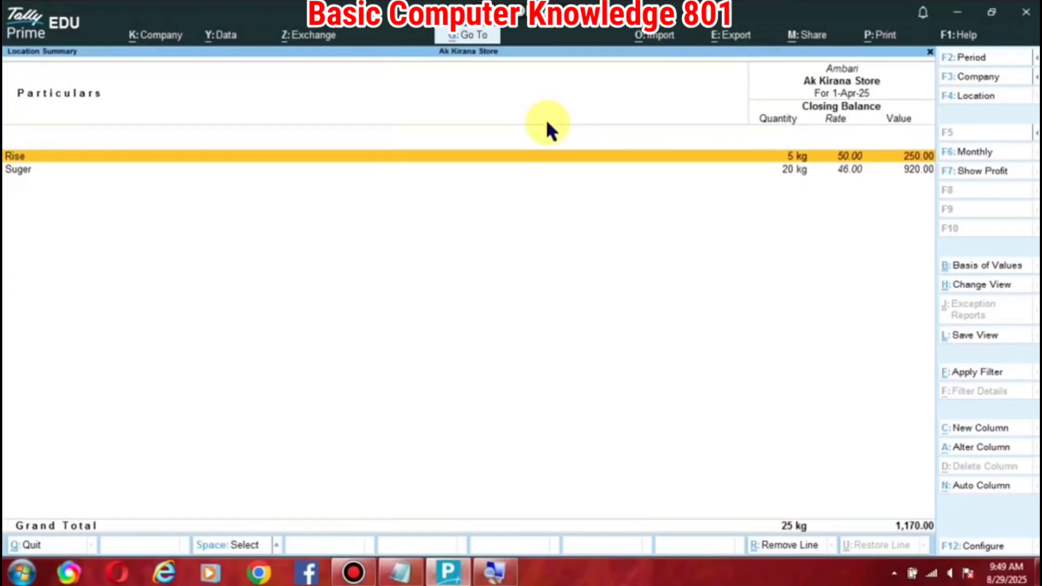
key(Down)
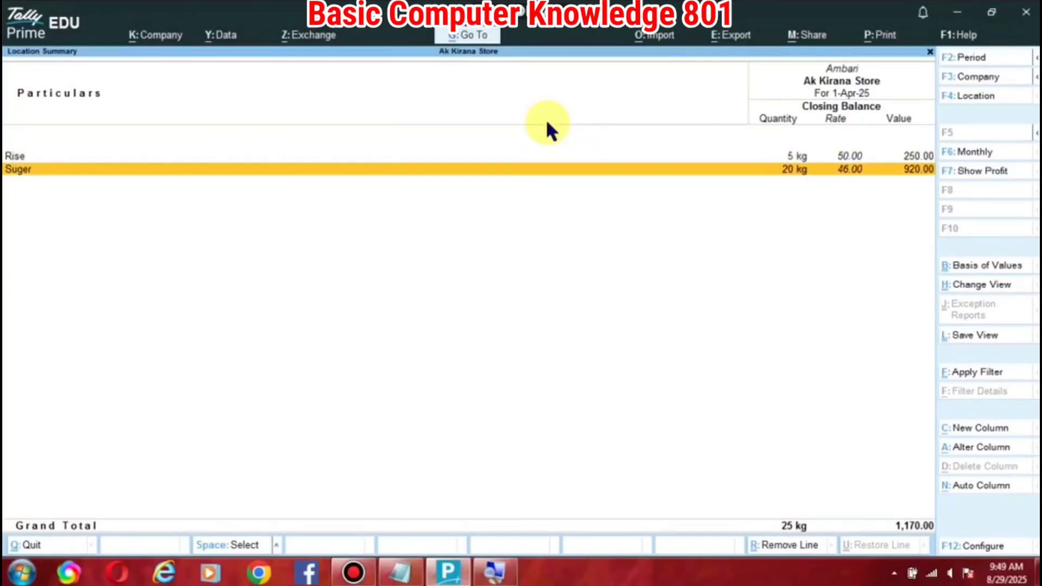